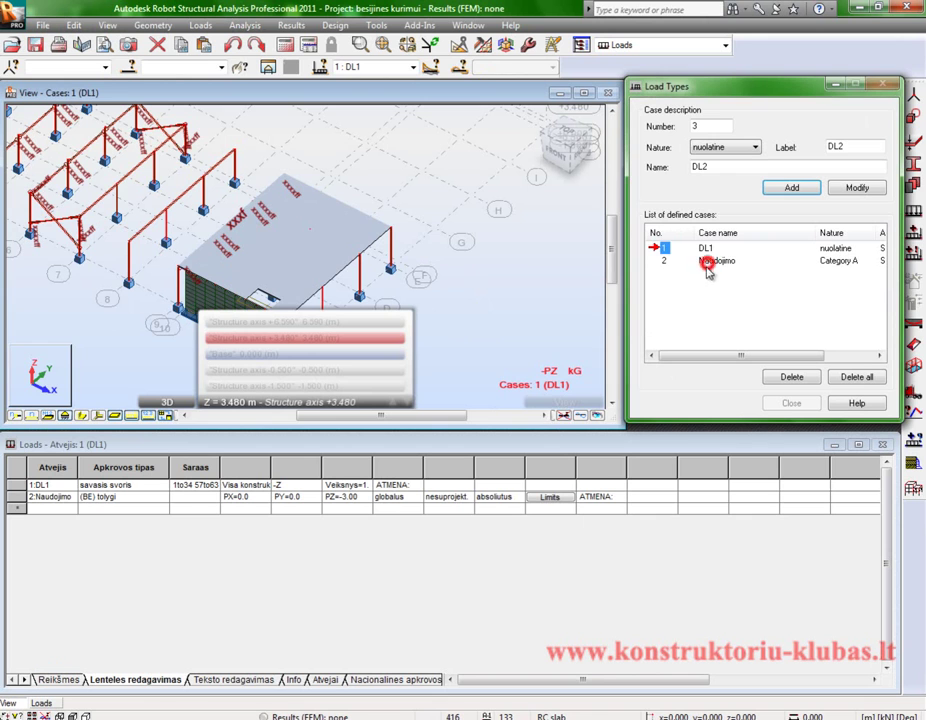
Define a uniform planar surface load of -3 kPa in global Z for load case 2, Naudojimo
click(663, 261)
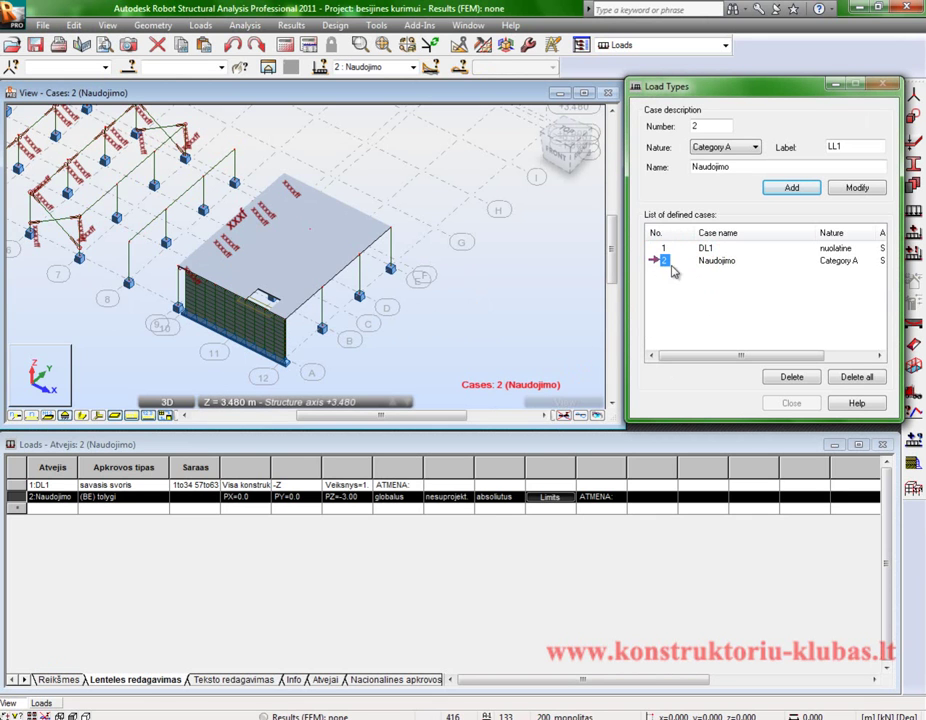
drag(792, 93, 730, 102)
click(911, 210)
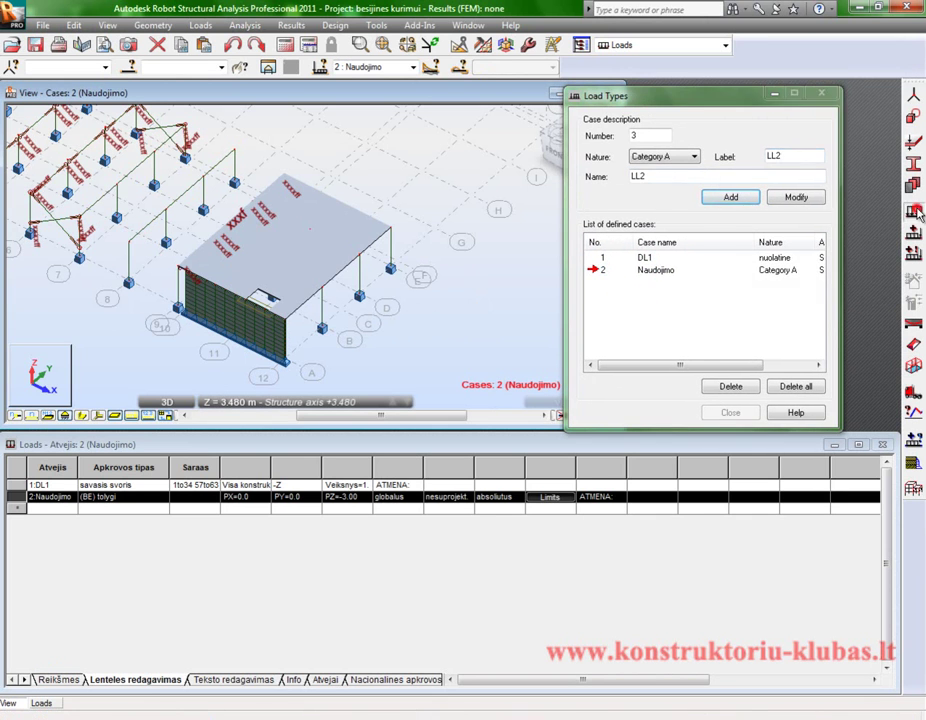
click(849, 155)
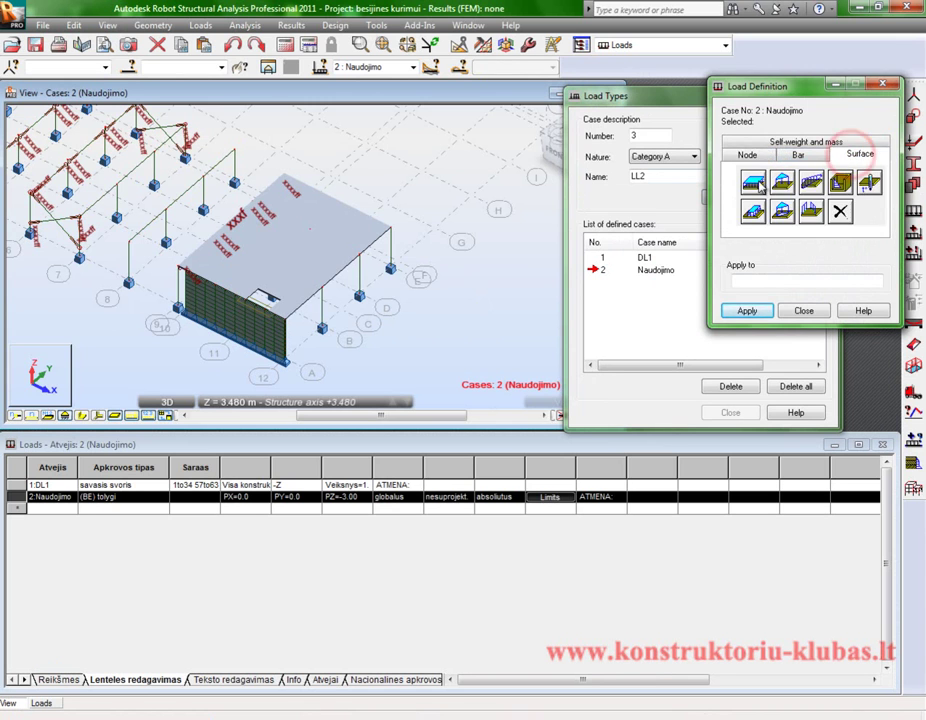
click(757, 180)
double_click(812, 268)
drag(801, 272, 796, 272)
text(-3)
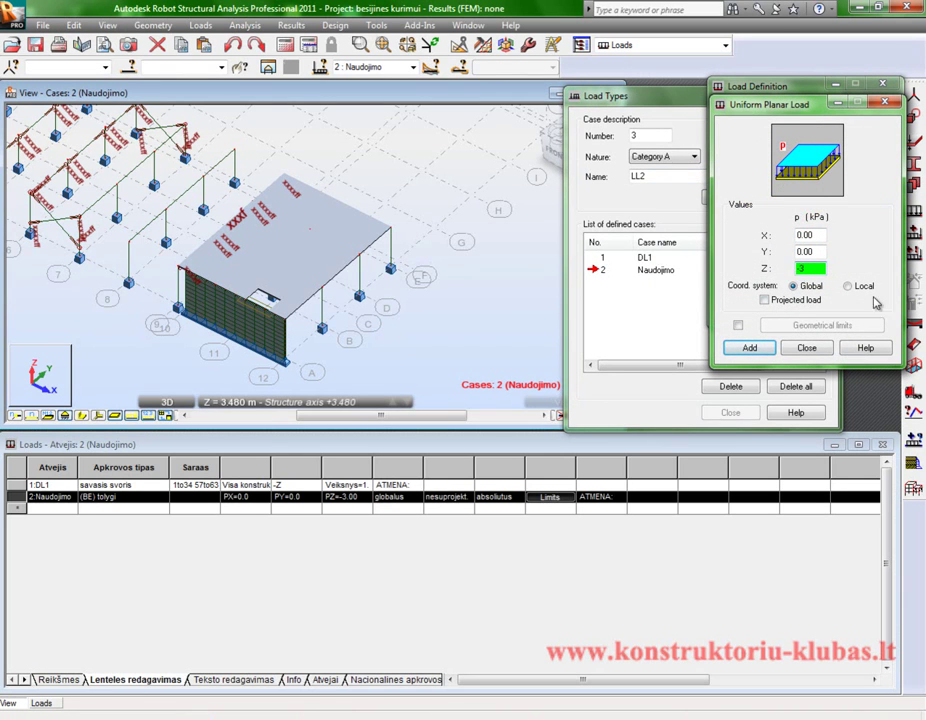
click(749, 347)
click(798, 366)
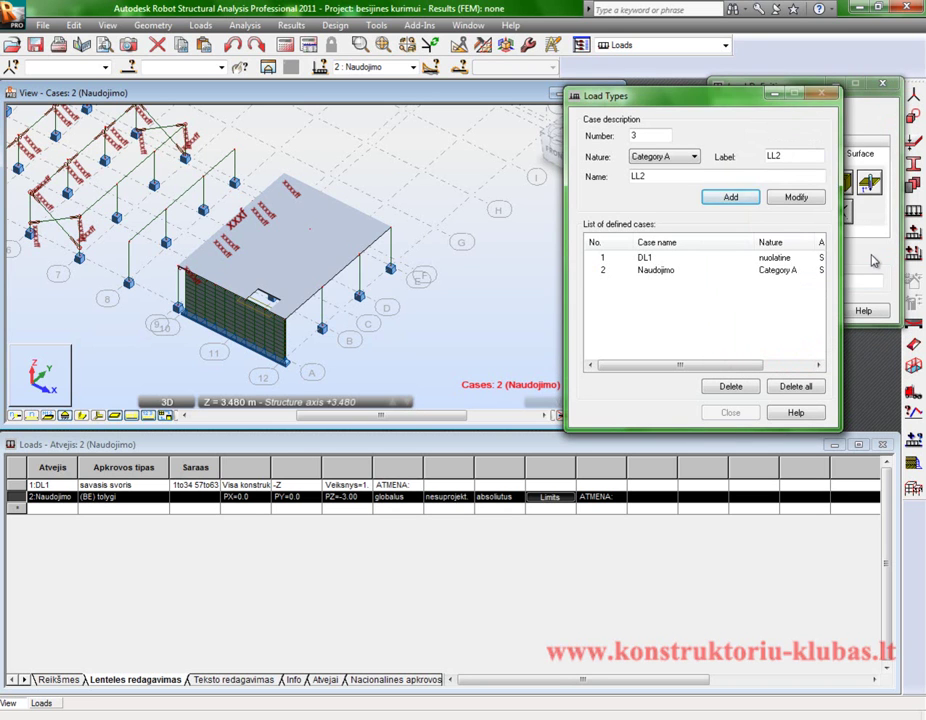
Apply the defined uniform load to the floor slab panel 132 and finish the load definition
click(866, 310)
click(757, 285)
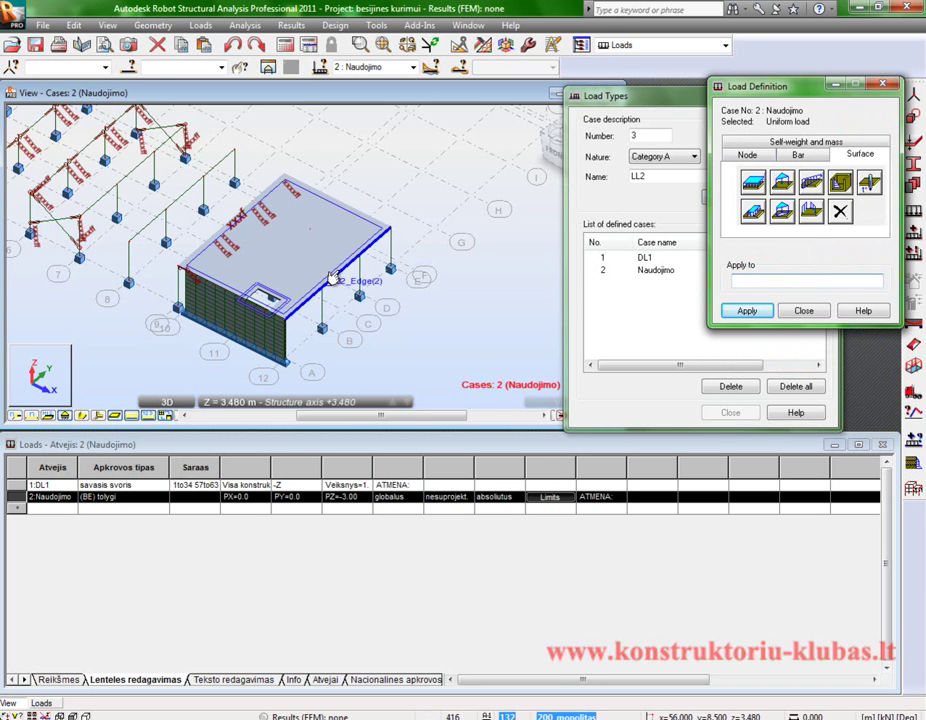
click(337, 276)
click(746, 311)
click(803, 310)
click(510, 318)
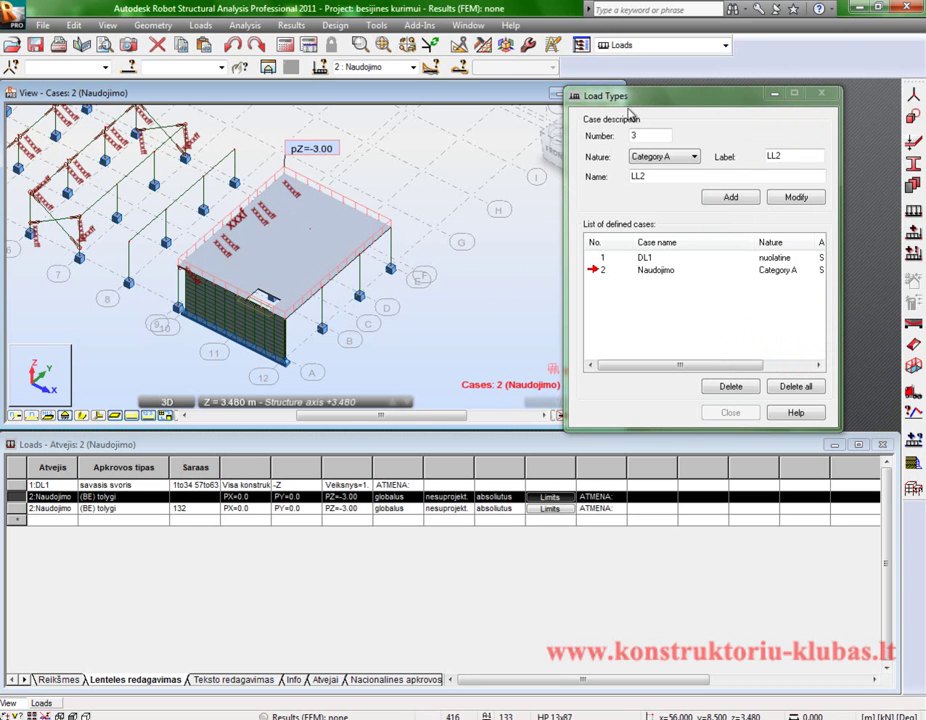
Switch to the Geometry layout and run the structural calculation, continuing past the separate structure query
click(655, 45)
click(654, 59)
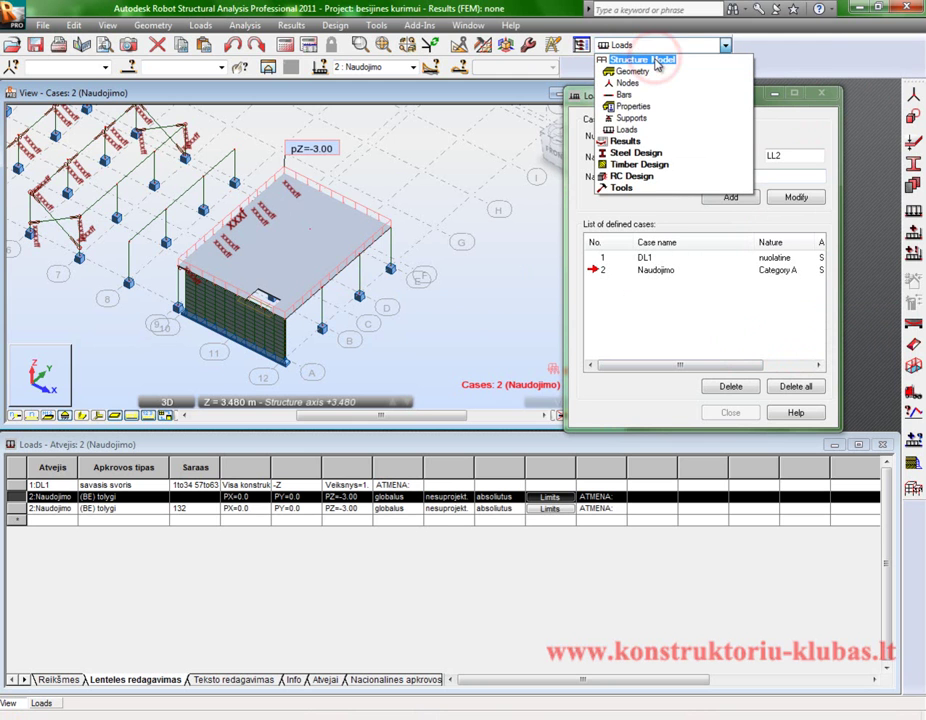
click(638, 72)
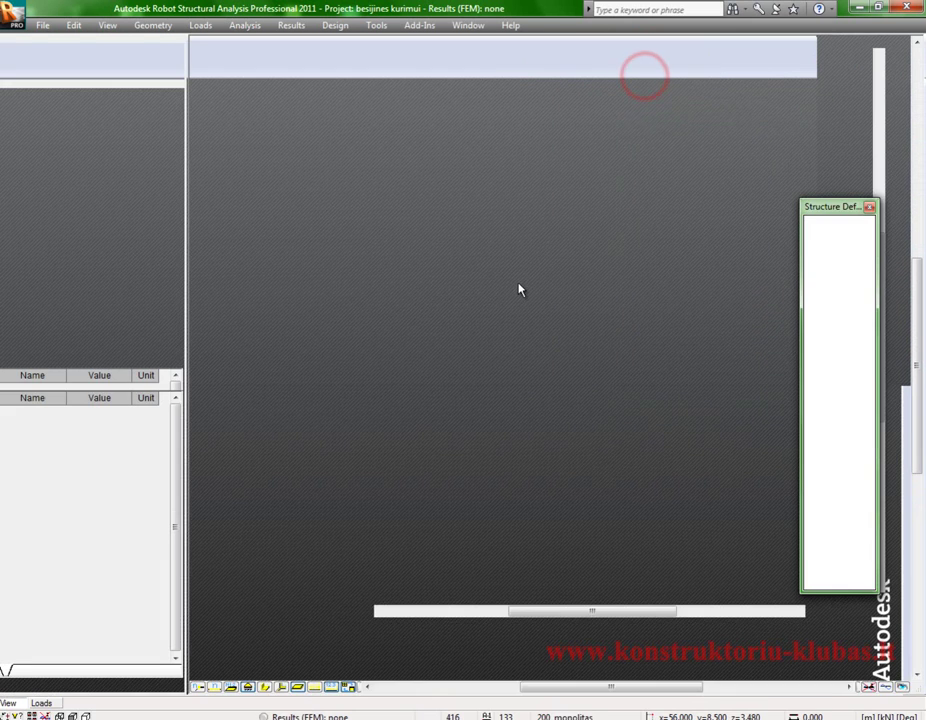
click(656, 564)
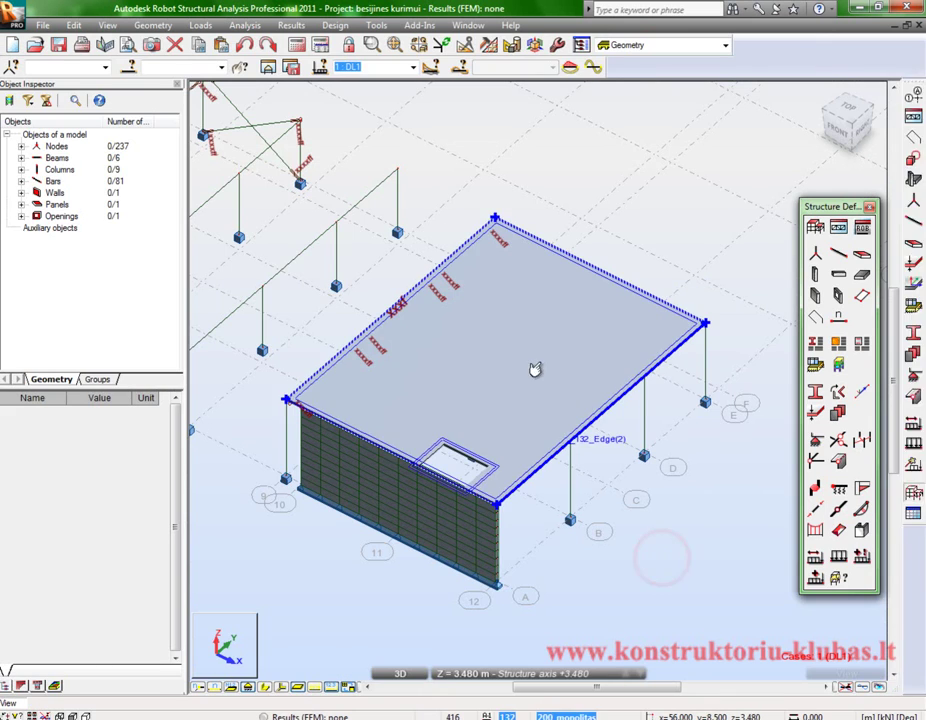
click(298, 45)
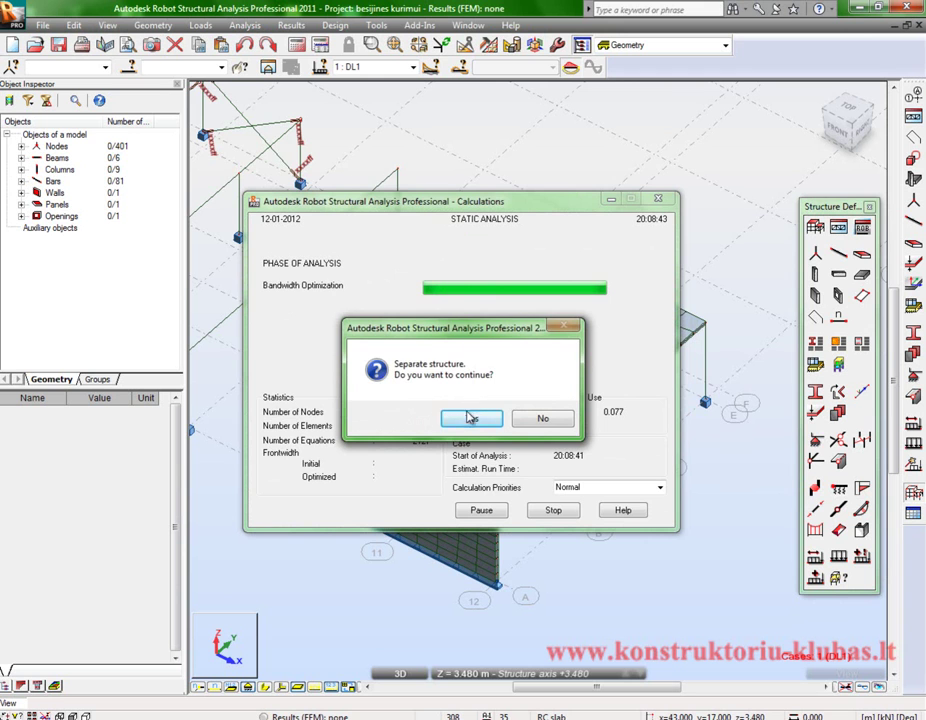
click(467, 418)
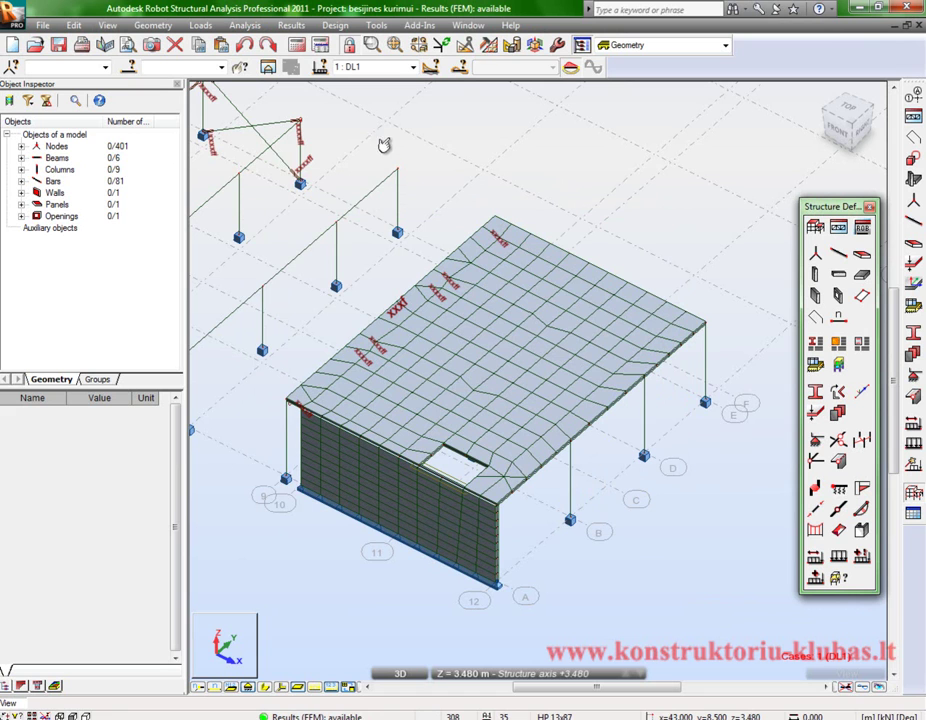
Set the floor slab panel's meshing to complex Delaunay generation with an element size of 0.5 m
click(489, 46)
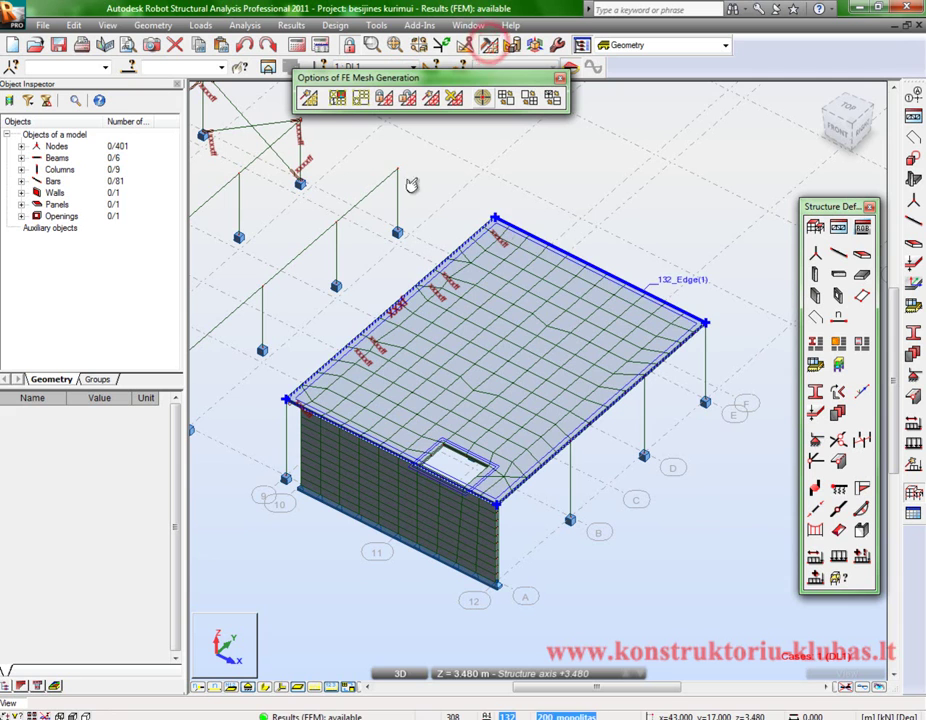
click(357, 99)
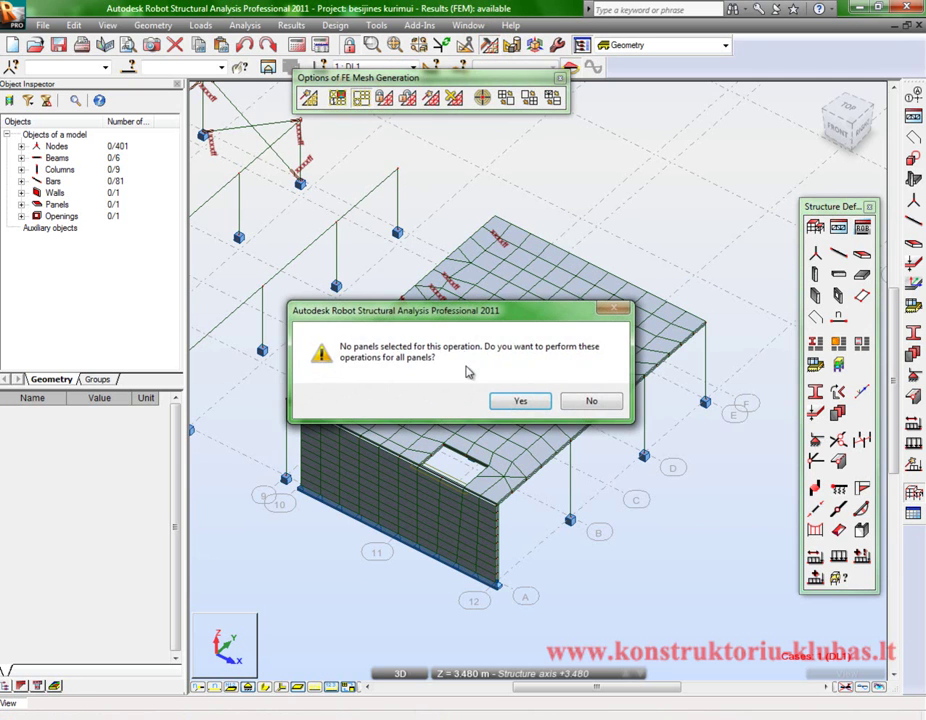
click(589, 401)
click(455, 285)
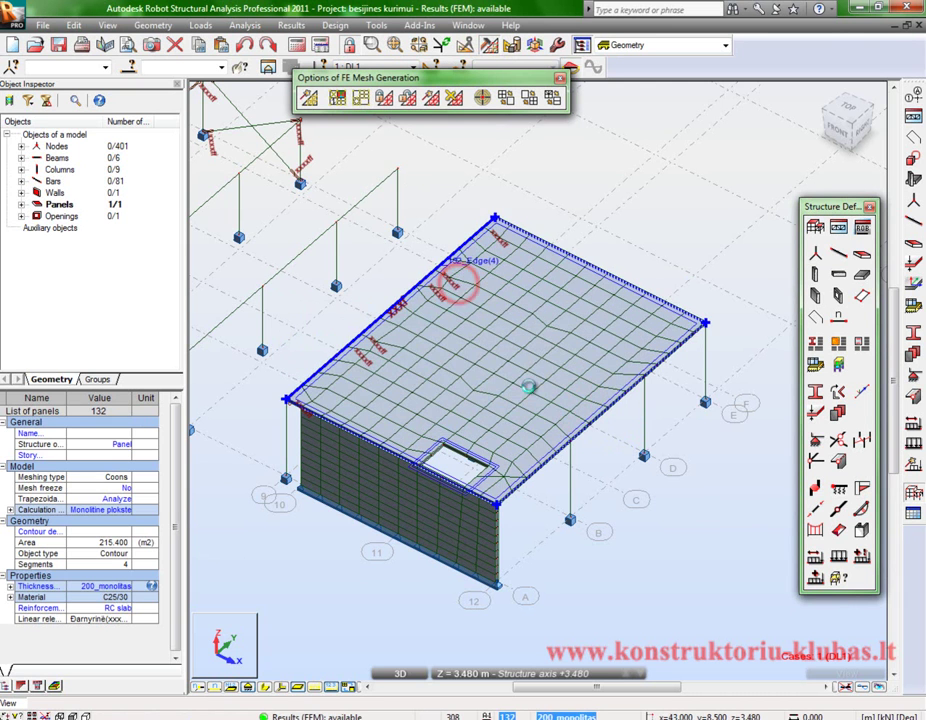
click(361, 98)
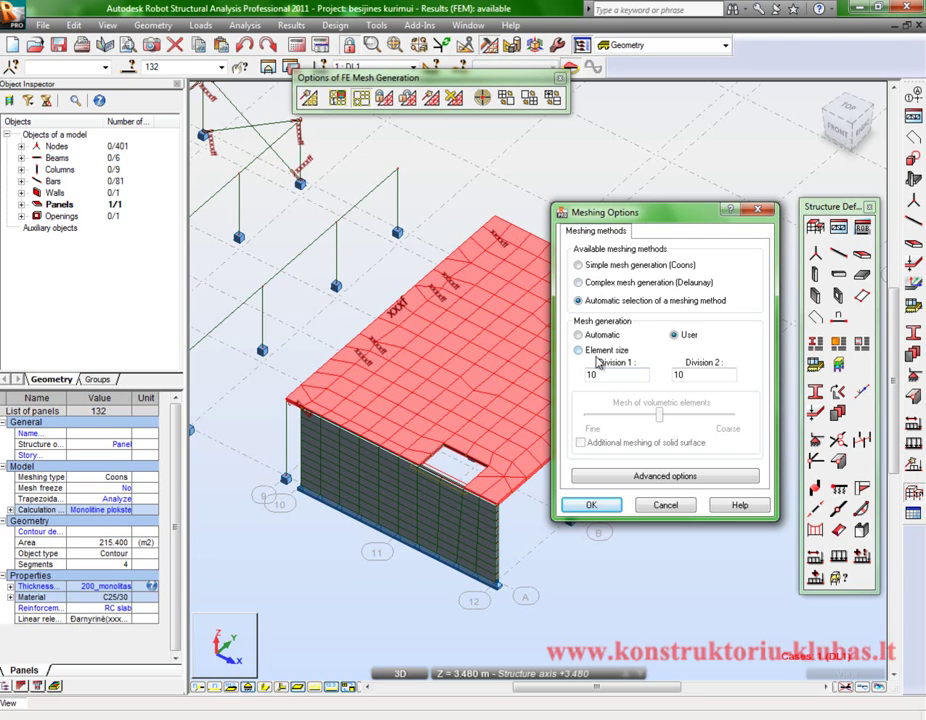
click(588, 283)
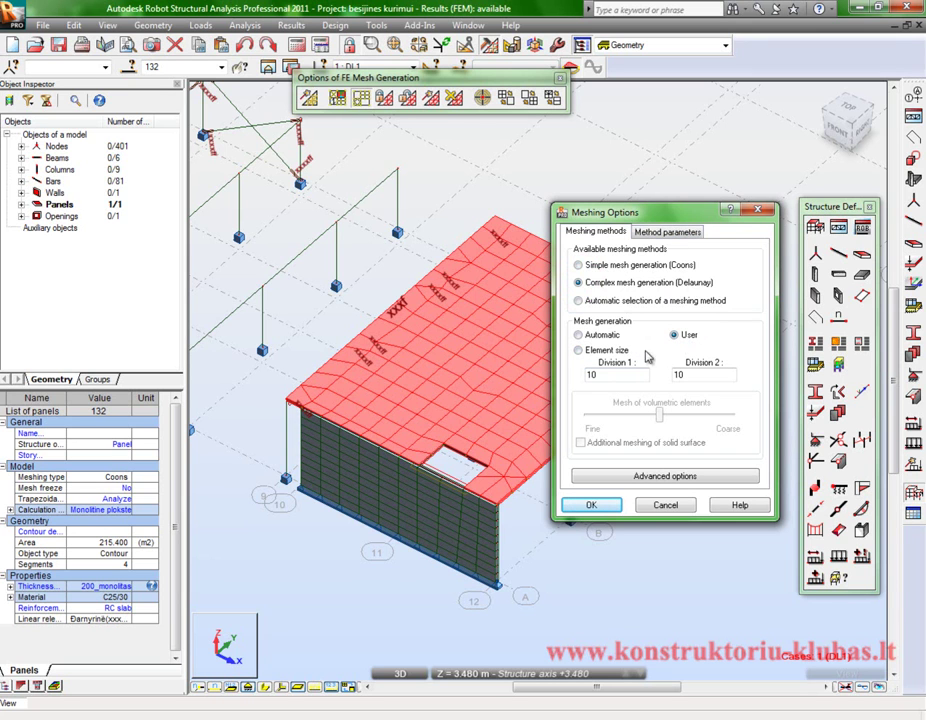
click(579, 350)
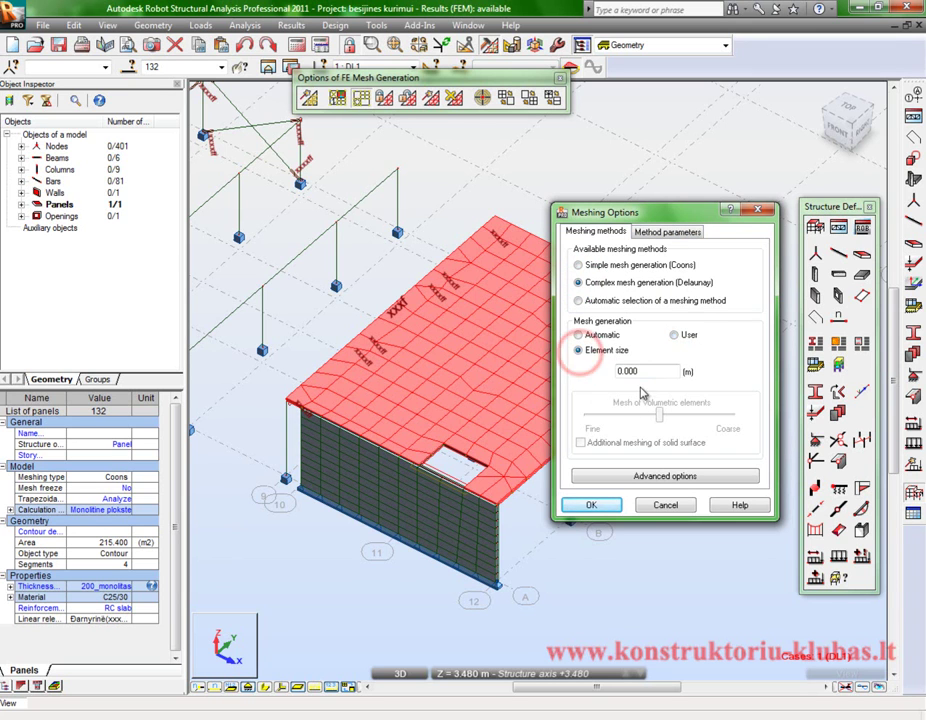
click(578, 336)
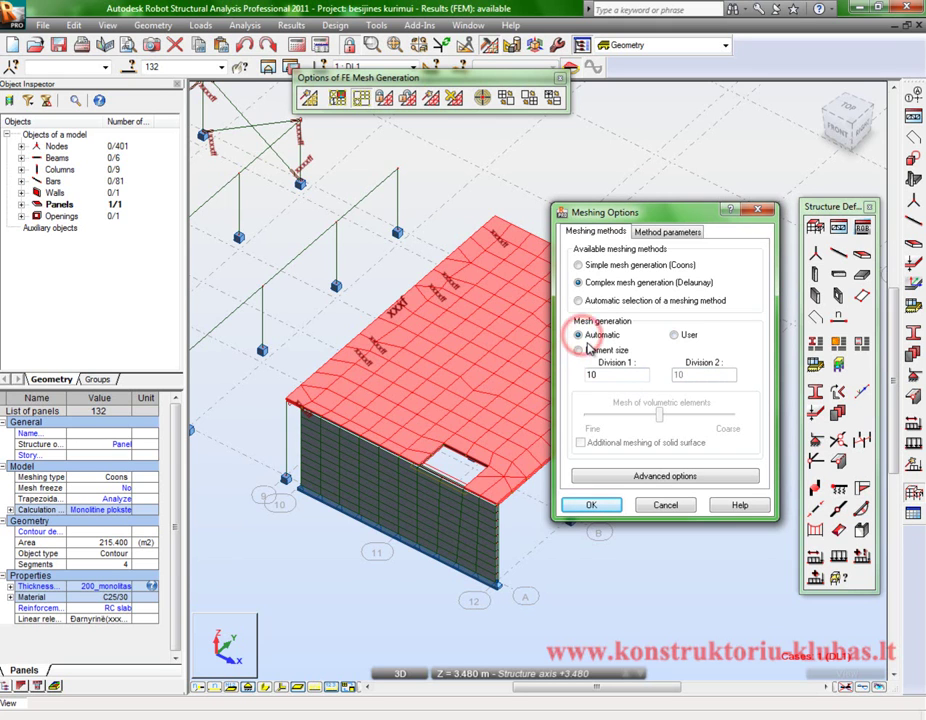
click(674, 337)
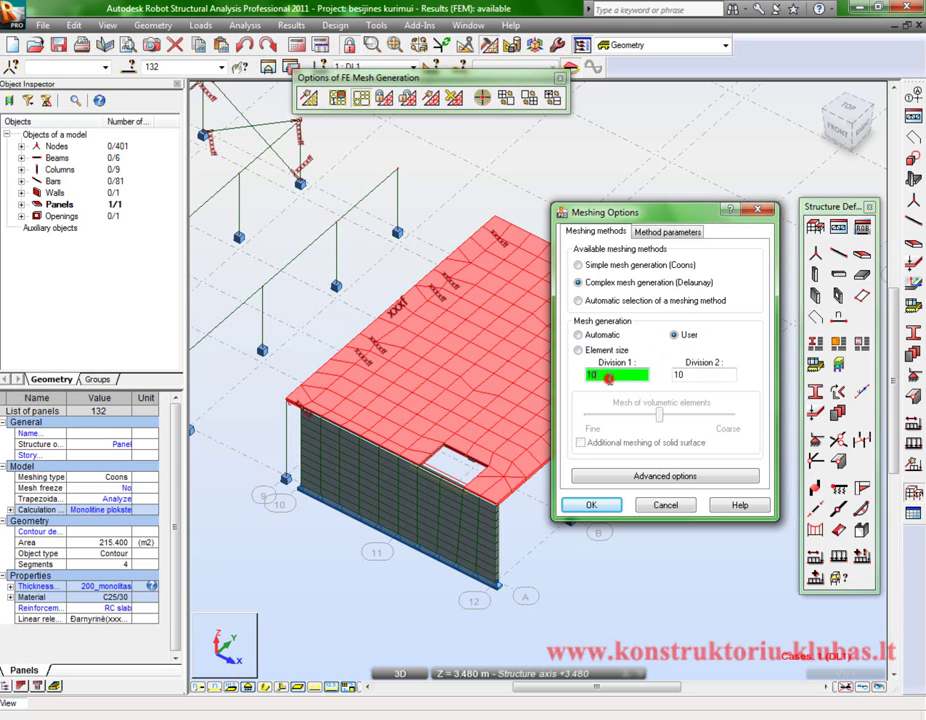
click(579, 350)
click(630, 371)
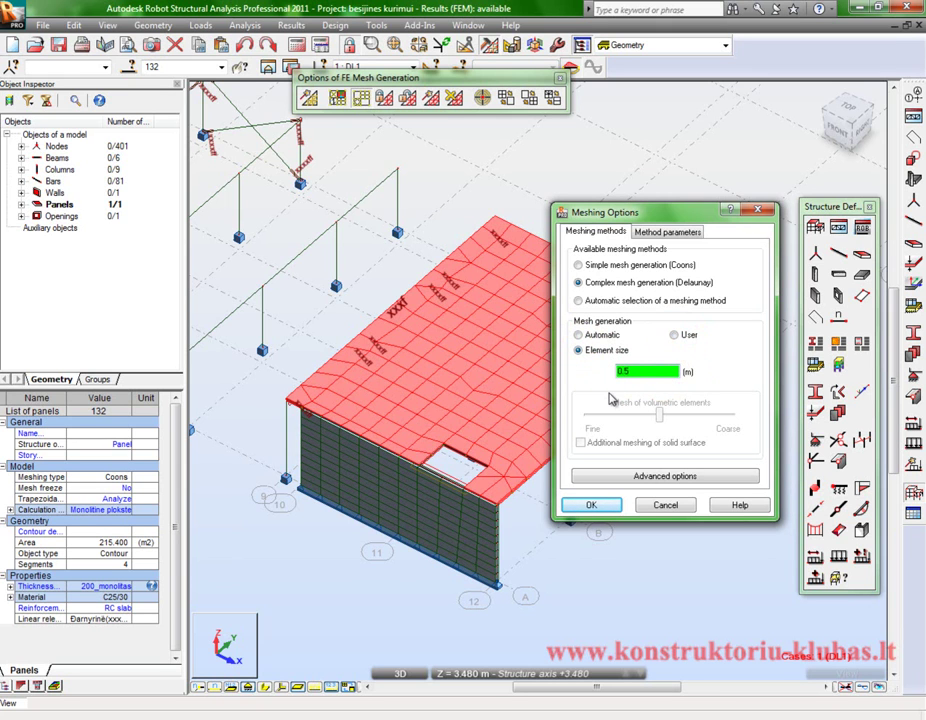
Enable Delaunay + Kang refinement in the slab's meshing method parameters, keeping the regular mesh and default emitters
click(655, 231)
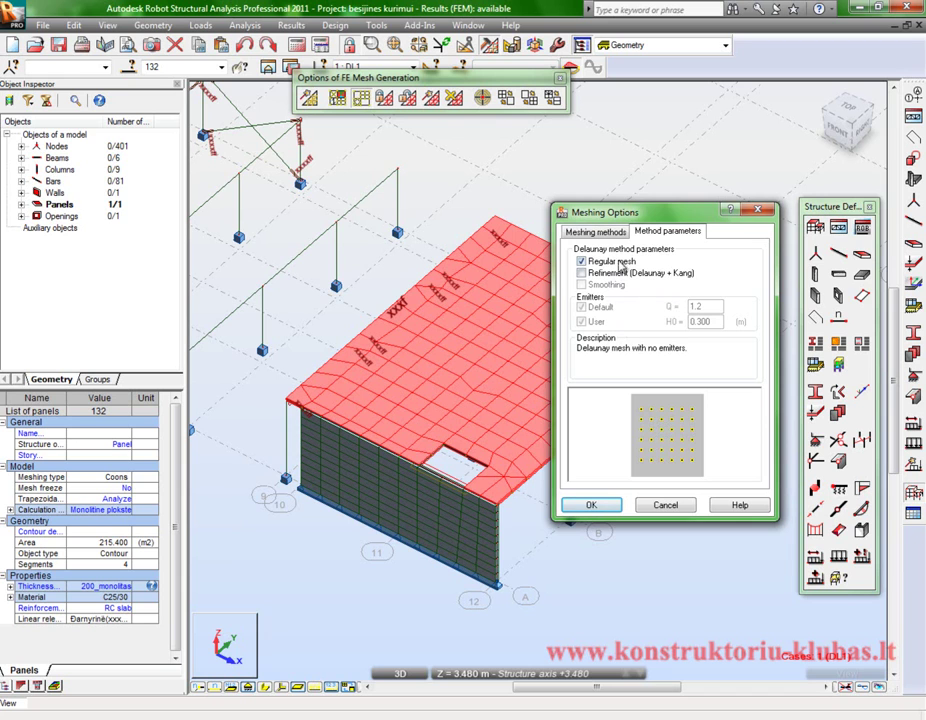
click(583, 274)
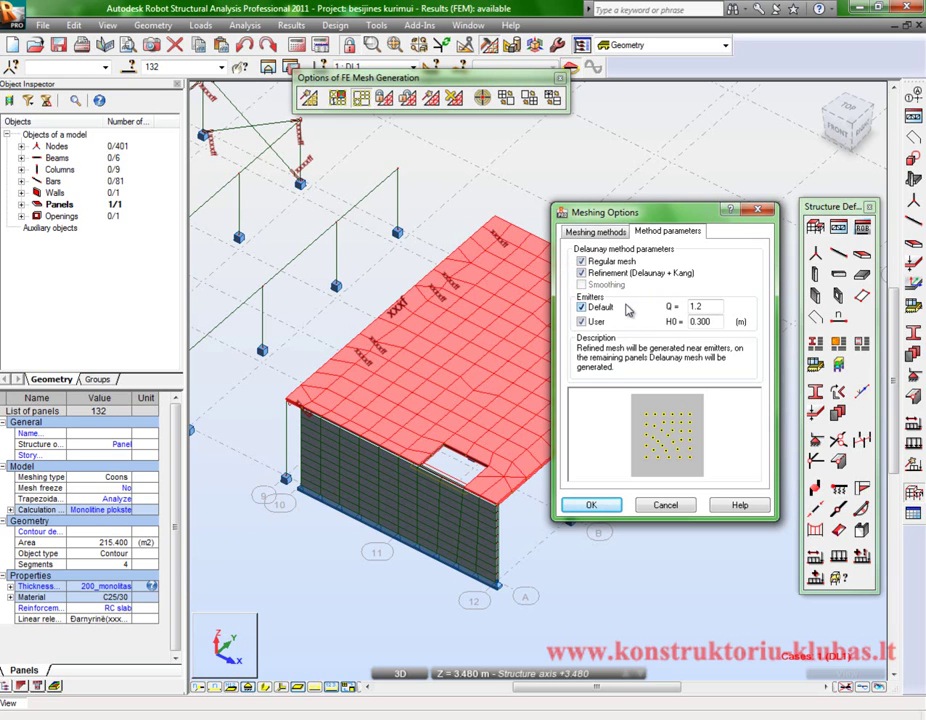
click(707, 308)
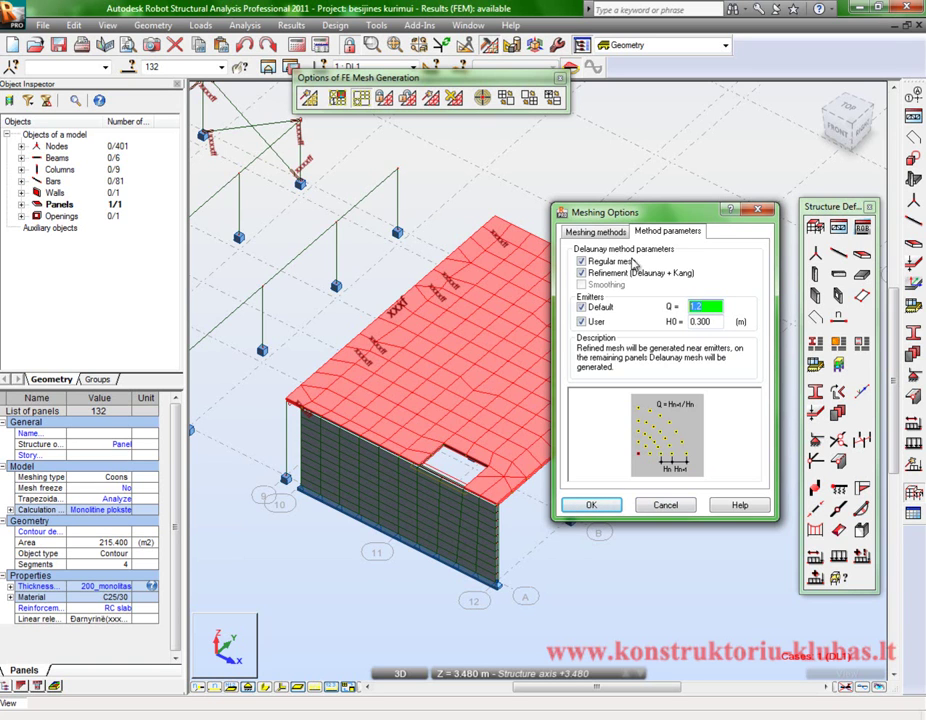
click(597, 232)
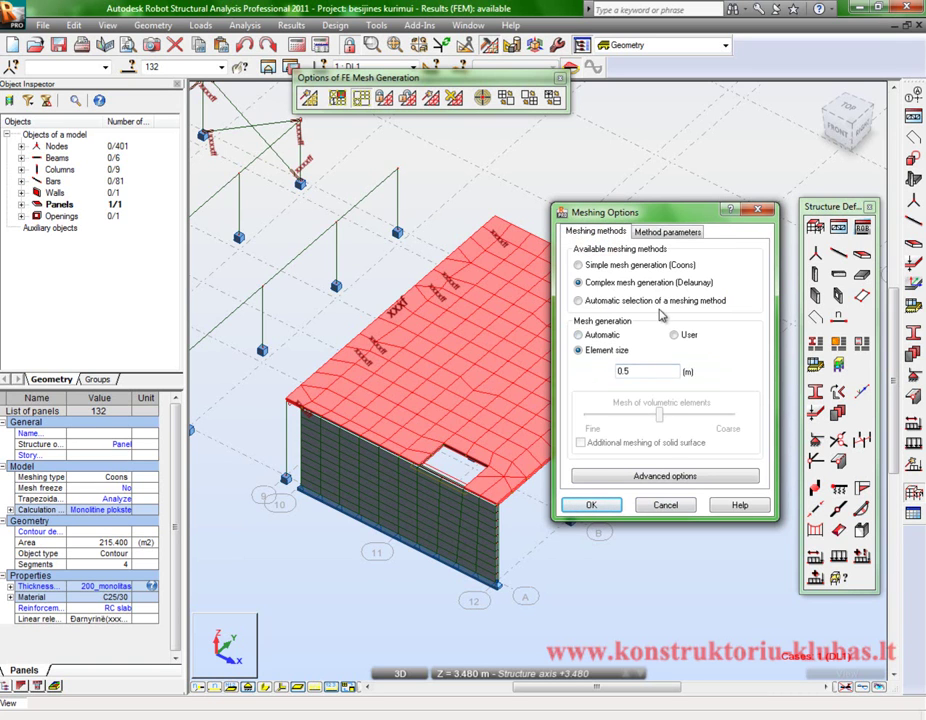
Review the advanced meshing options for element types, forcing ratio, H0, H max and Q, and accept them with the Delaunay and Kang method
click(658, 474)
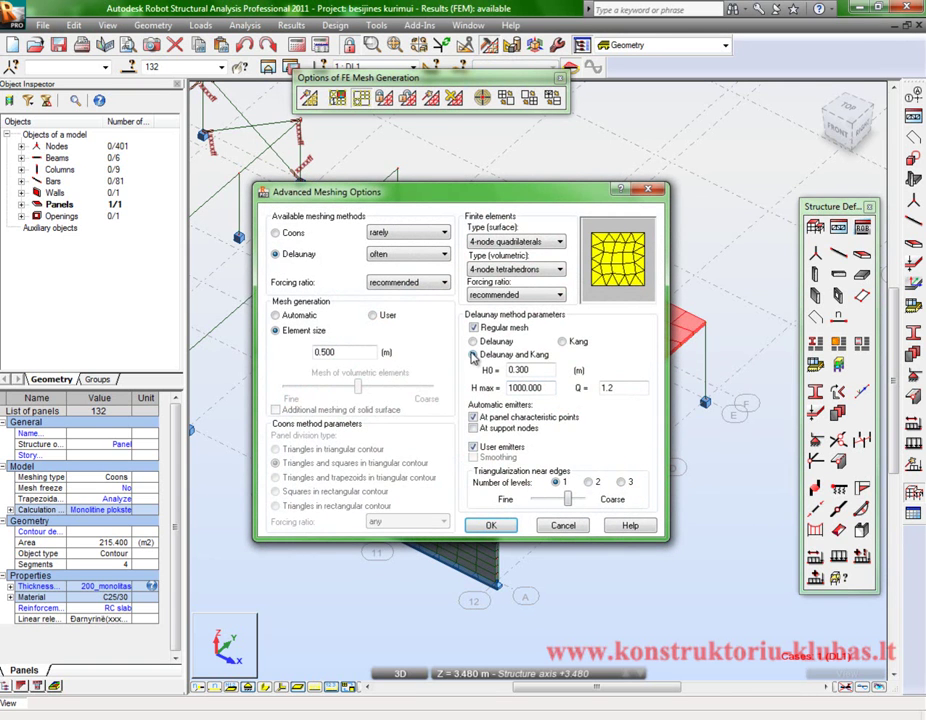
click(473, 355)
click(540, 243)
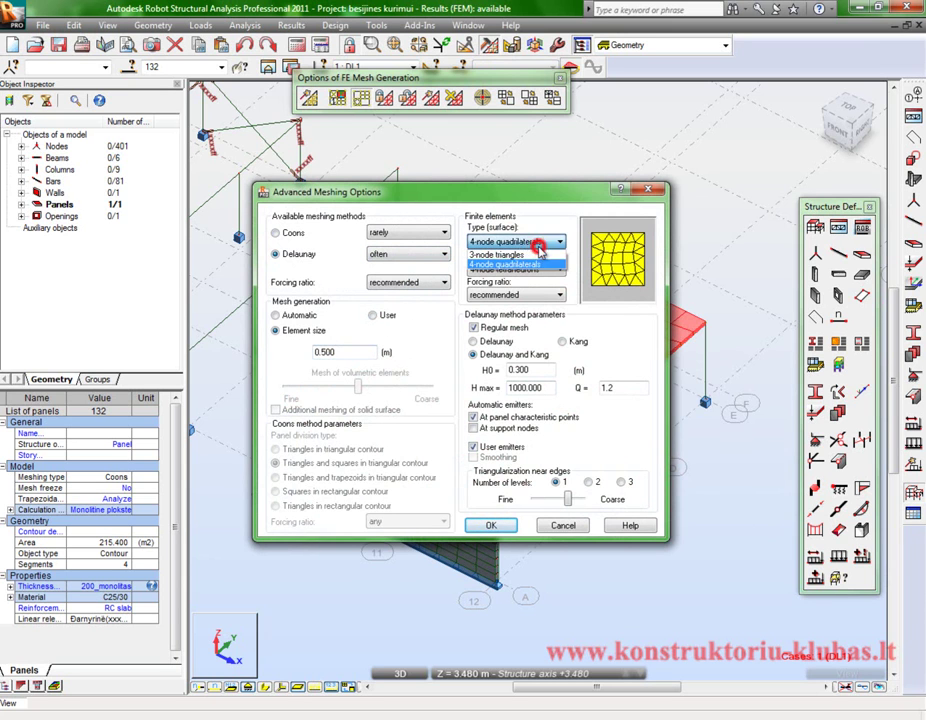
click(536, 243)
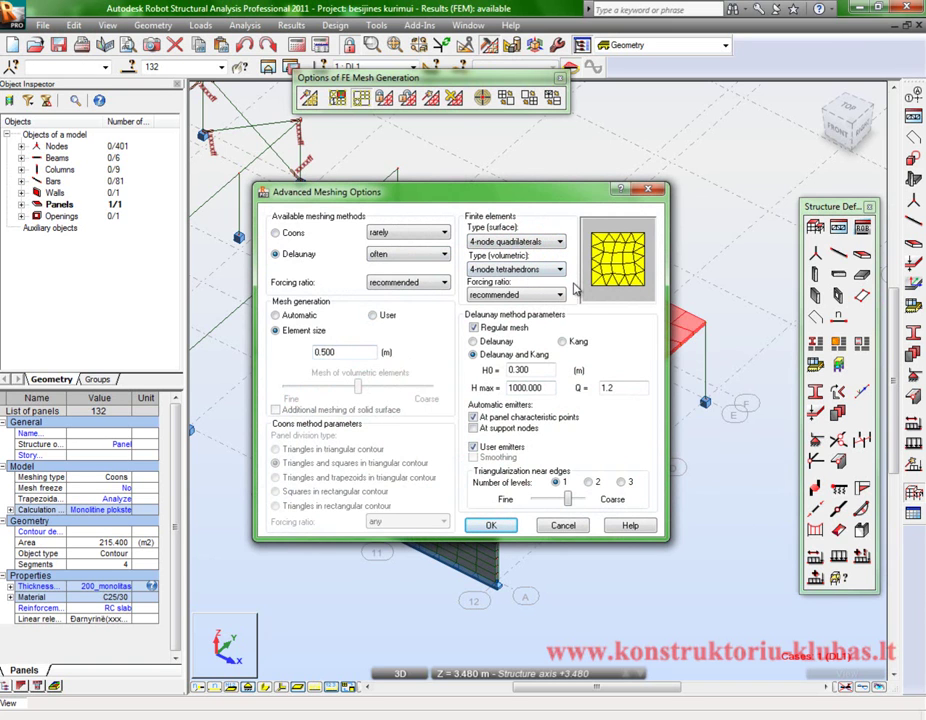
click(543, 298)
click(546, 299)
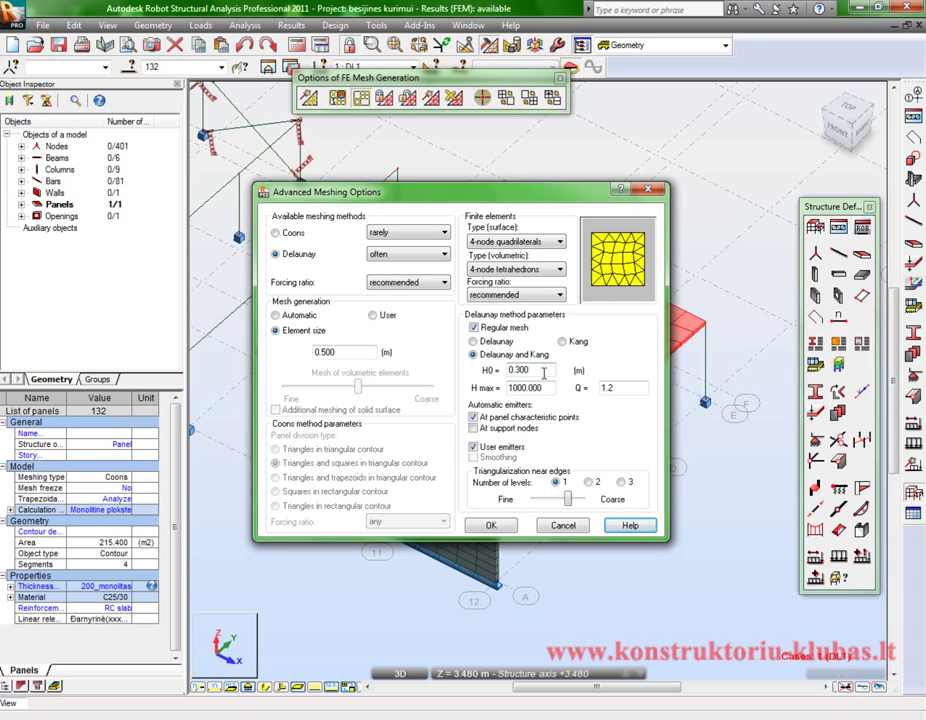
double_click(523, 371)
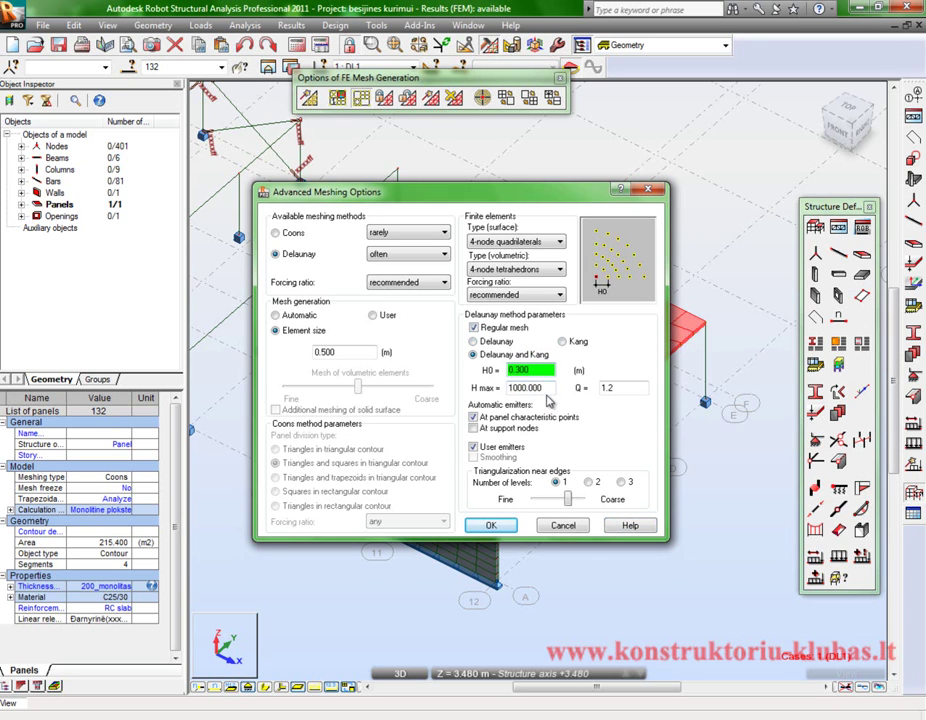
double_click(548, 389)
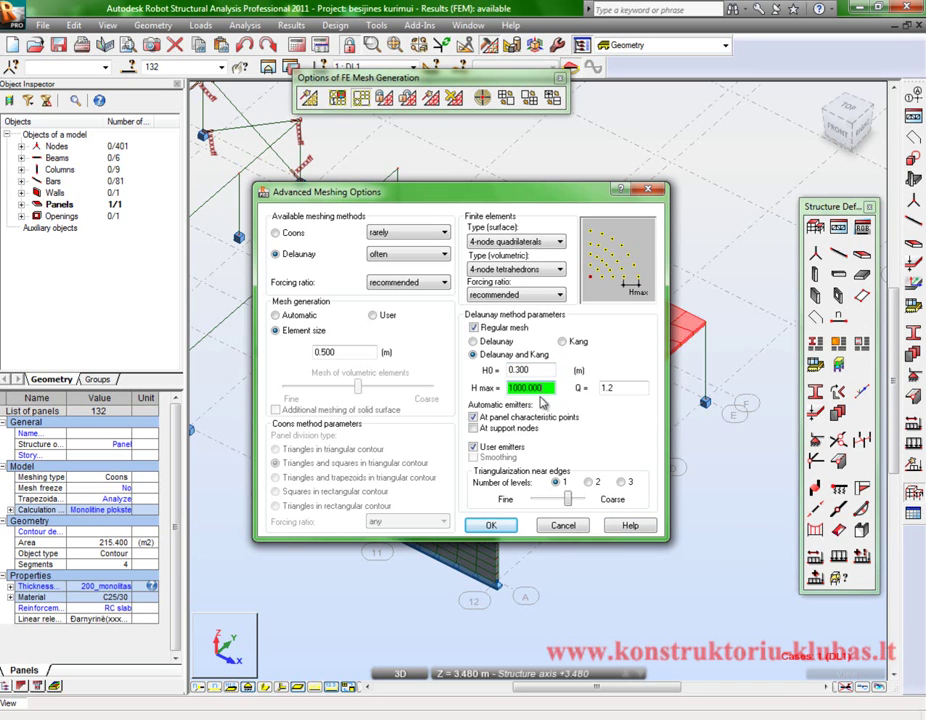
double_click(622, 390)
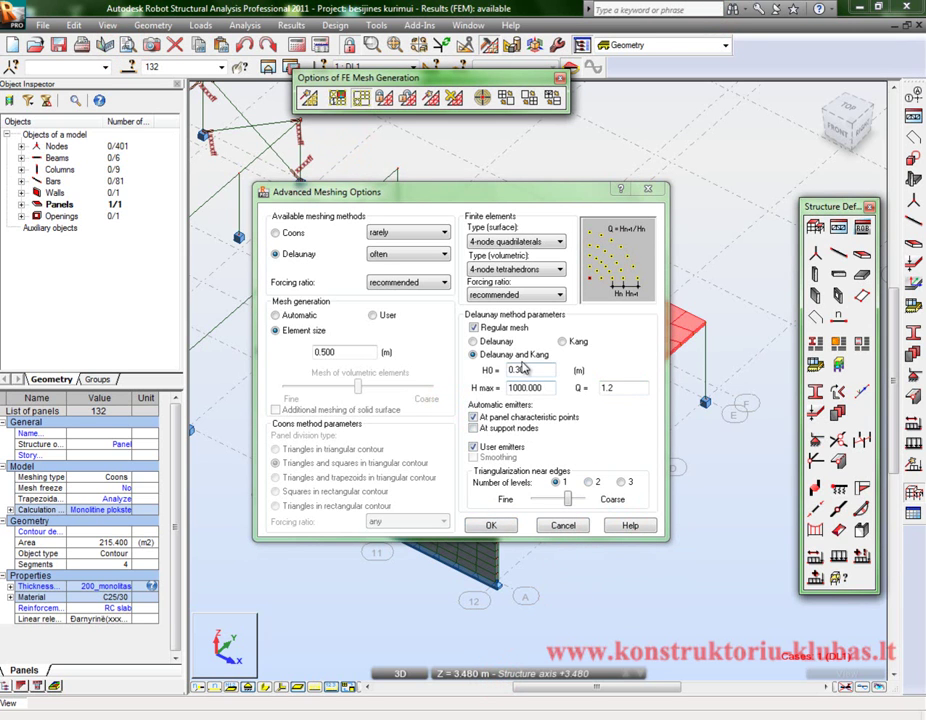
click(504, 527)
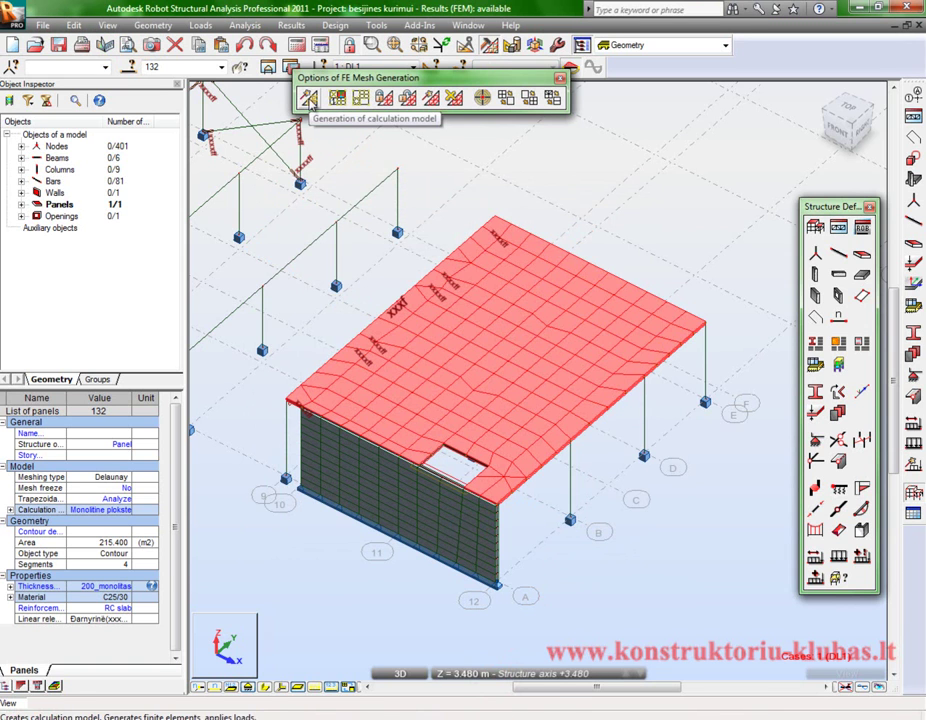
Generate the calculation model with the new mesh settings and inspect the mesh around the slab opening
click(309, 97)
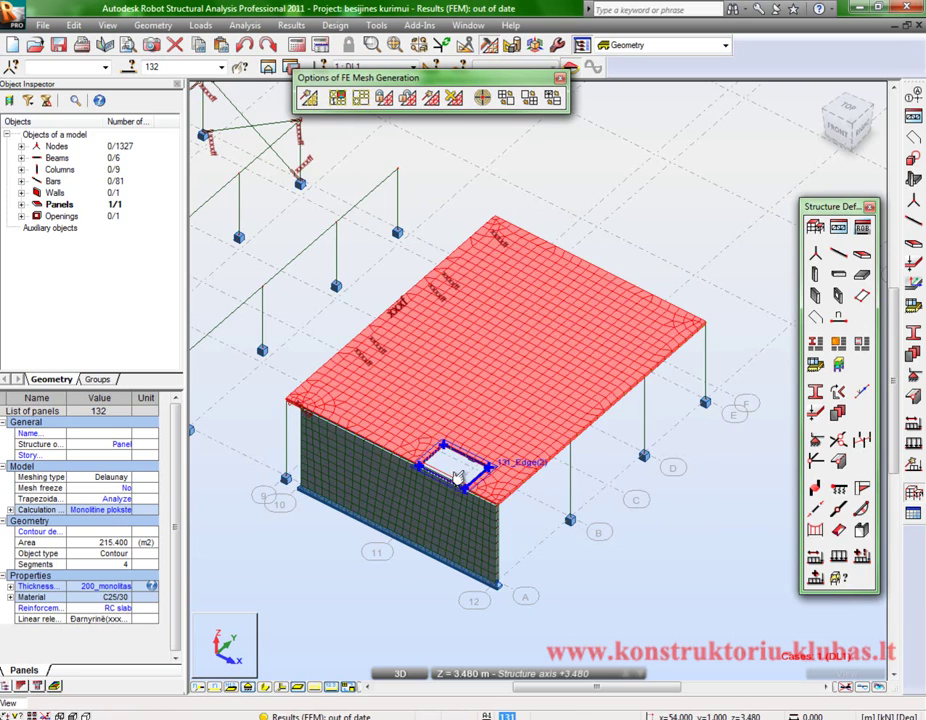
scroll(455, 470, up, 5)
scroll(370, 470, up, 1)
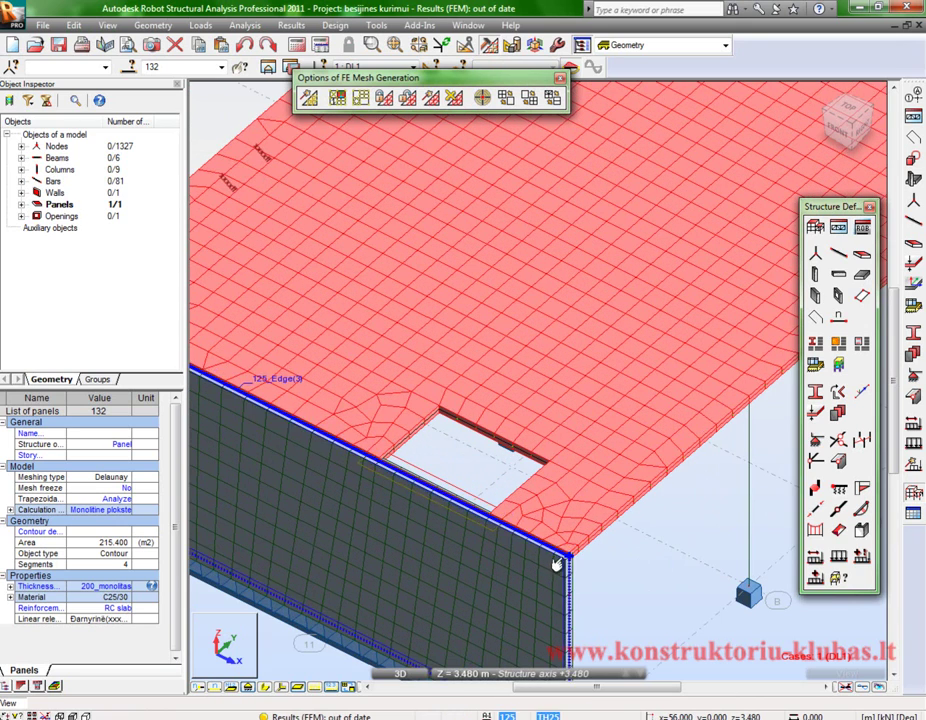
Clear the floor slab's selection and check the generated mesh across the whole slab
scroll(441, 563, down, 1)
scroll(441, 563, down, 3)
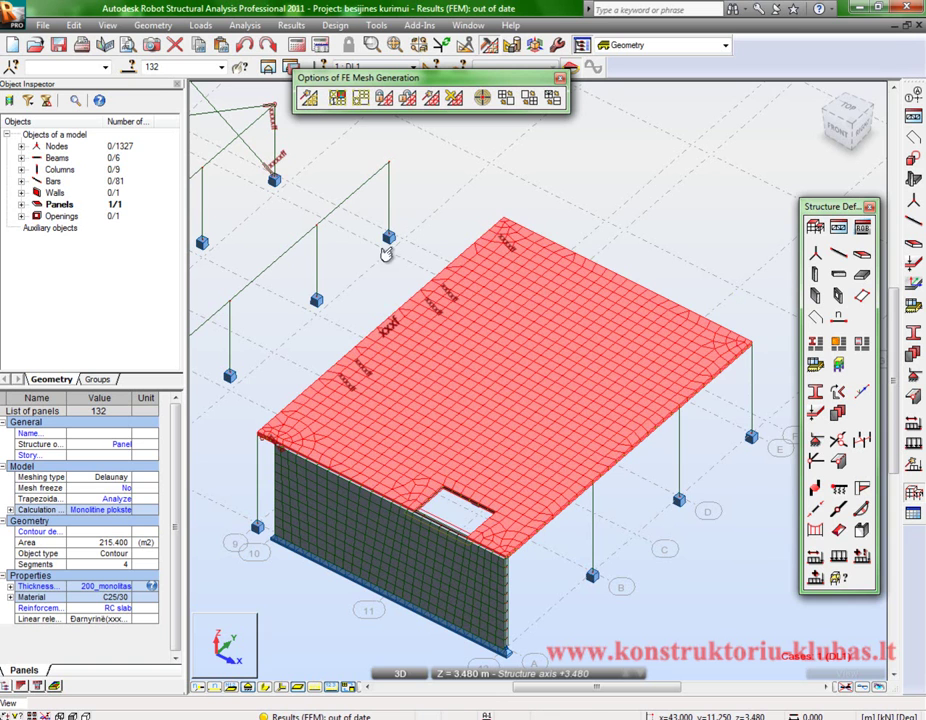
click(314, 296)
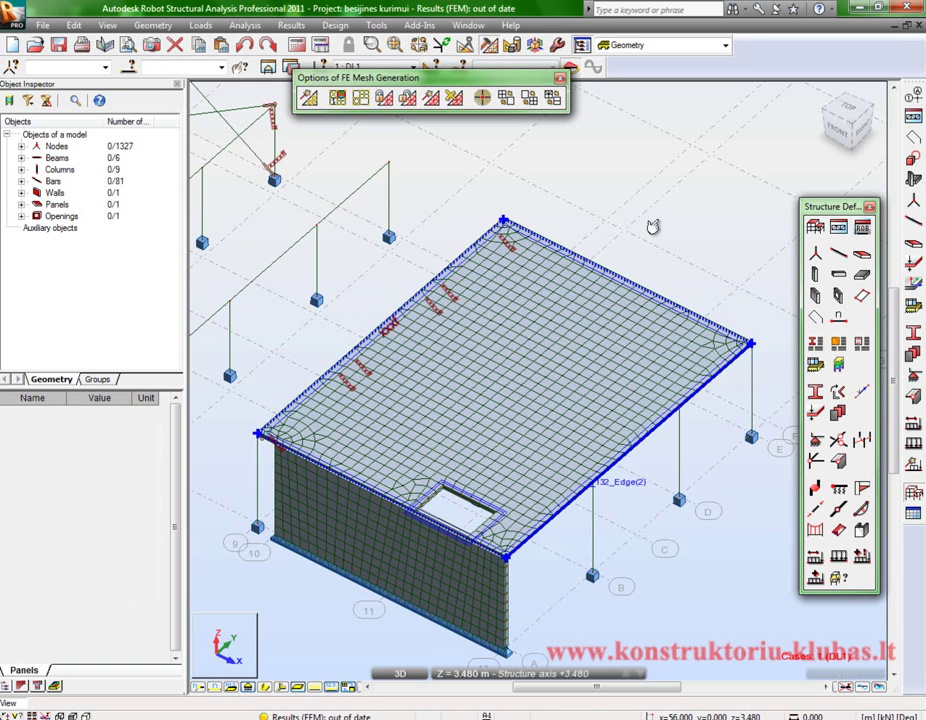
click(639, 261)
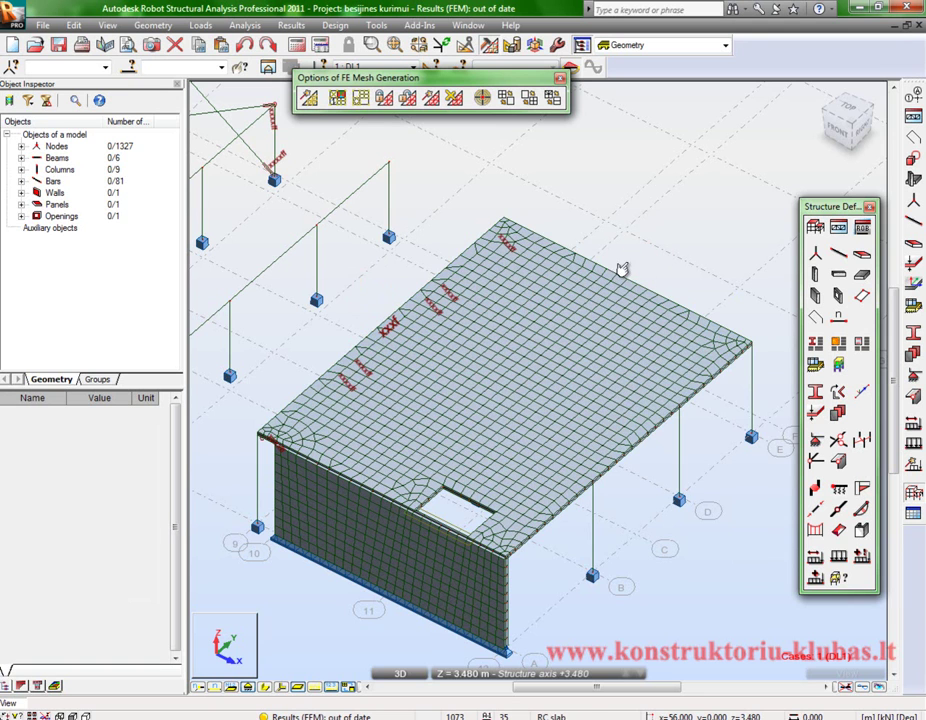
right_click(357, 294)
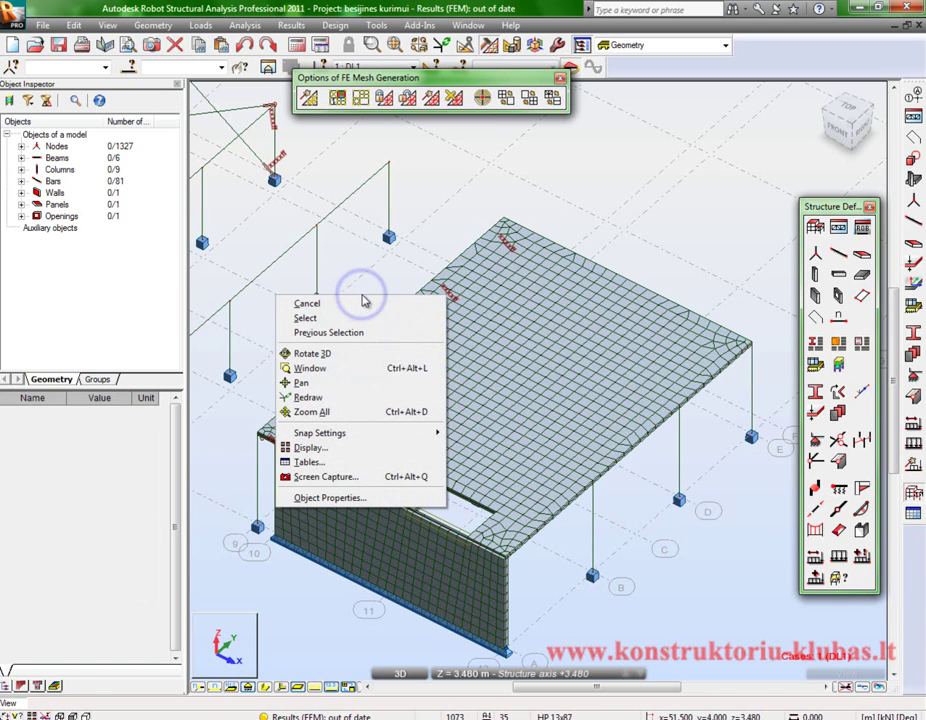
click(351, 447)
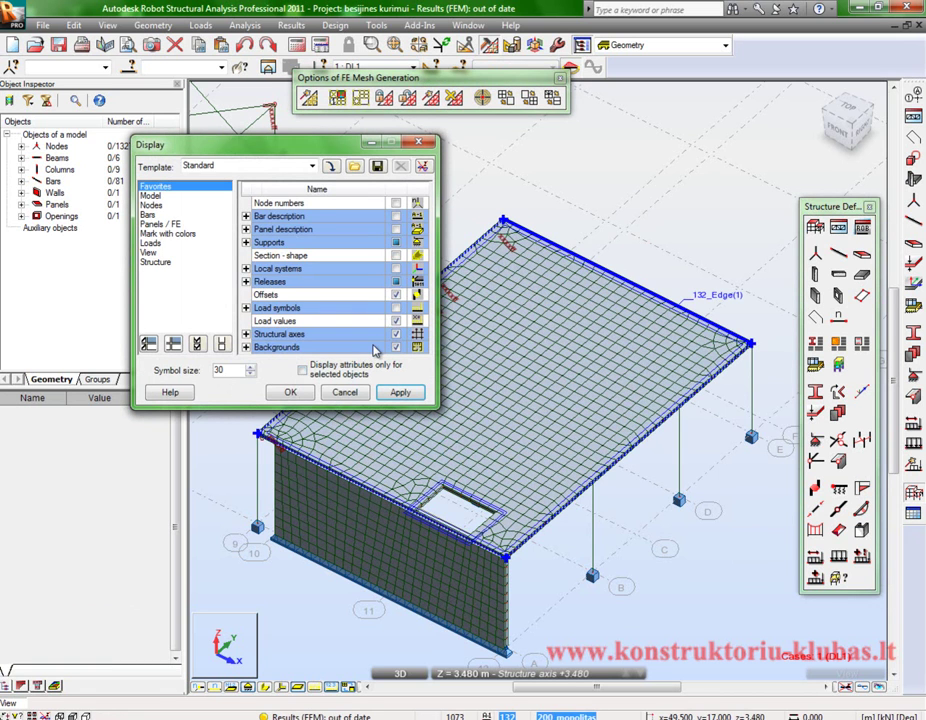
click(344, 392)
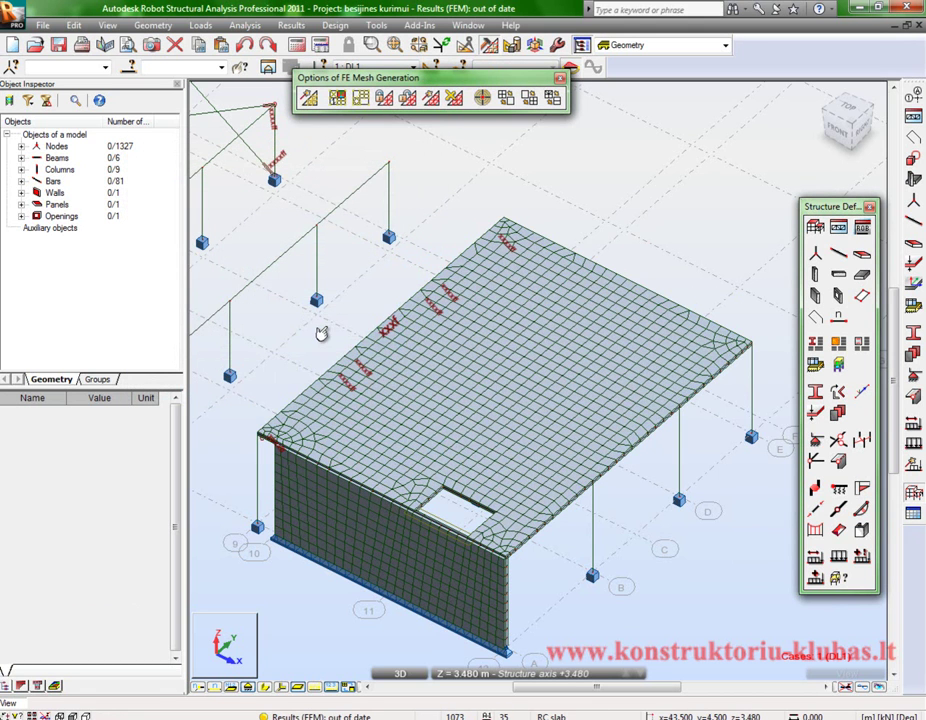
Turn off the solid, filled display of the panels in the Panels / FE display attributes
right_click(267, 326)
click(289, 479)
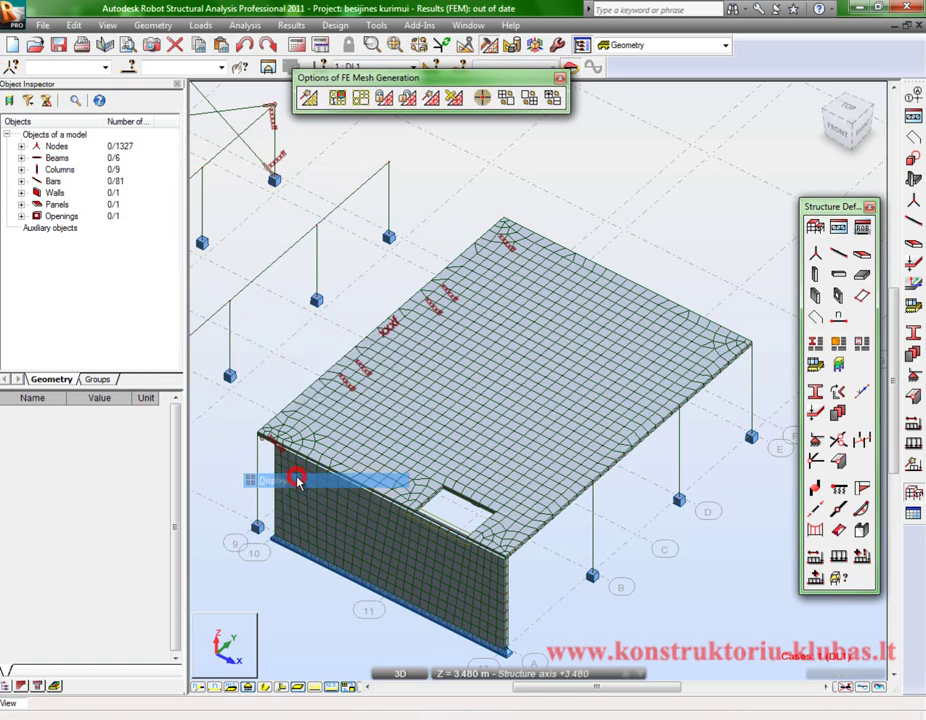
click(160, 224)
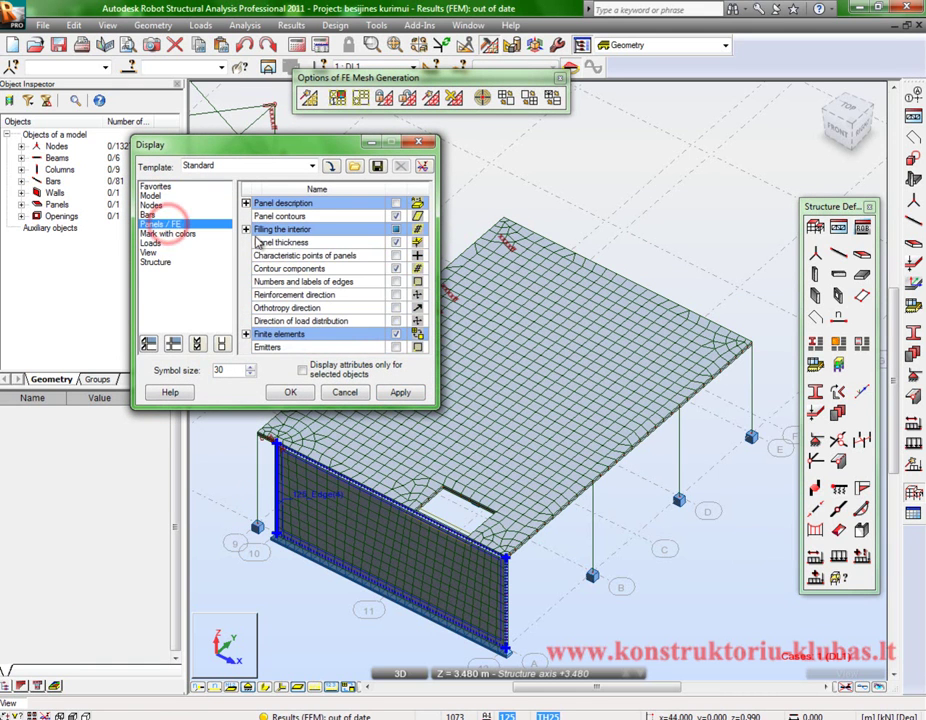
click(290, 392)
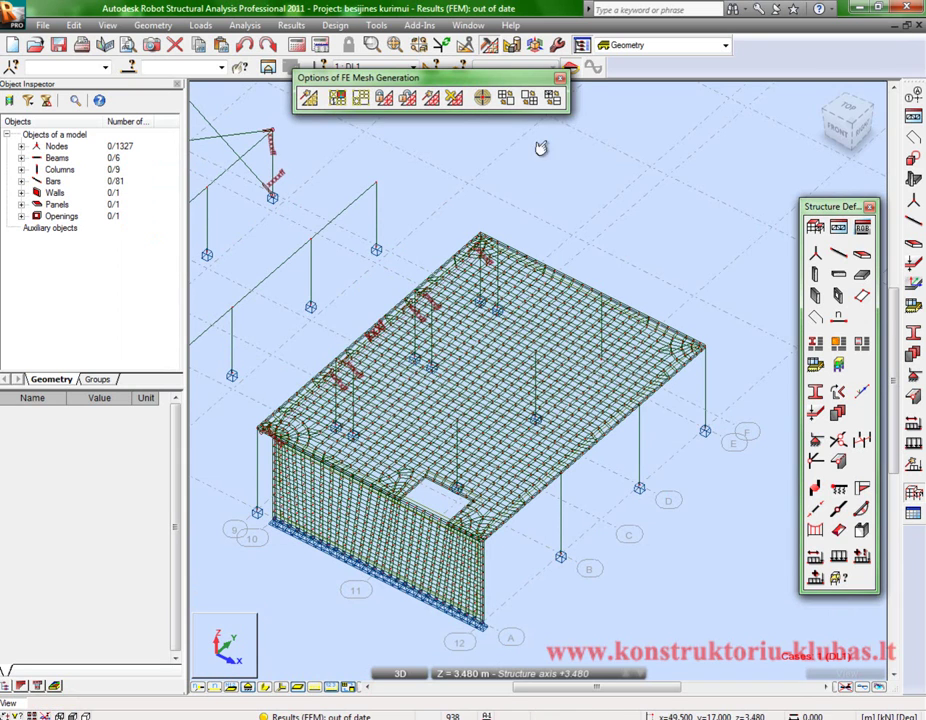
Delete the finite element meshes of the floor slab and the wall and clear the selection
click(454, 97)
click(524, 341)
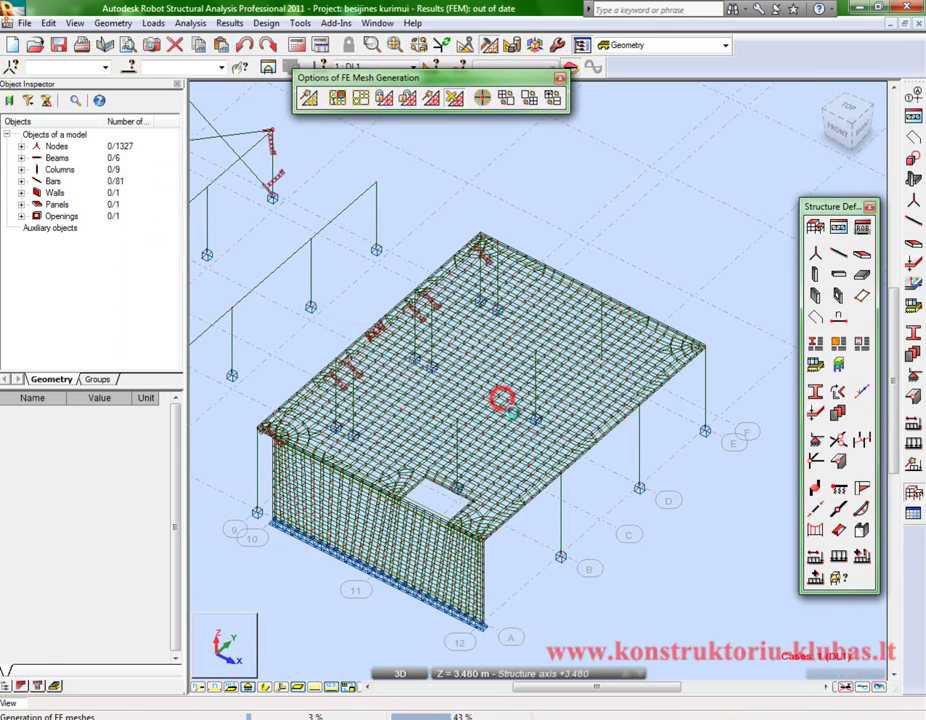
click(600, 262)
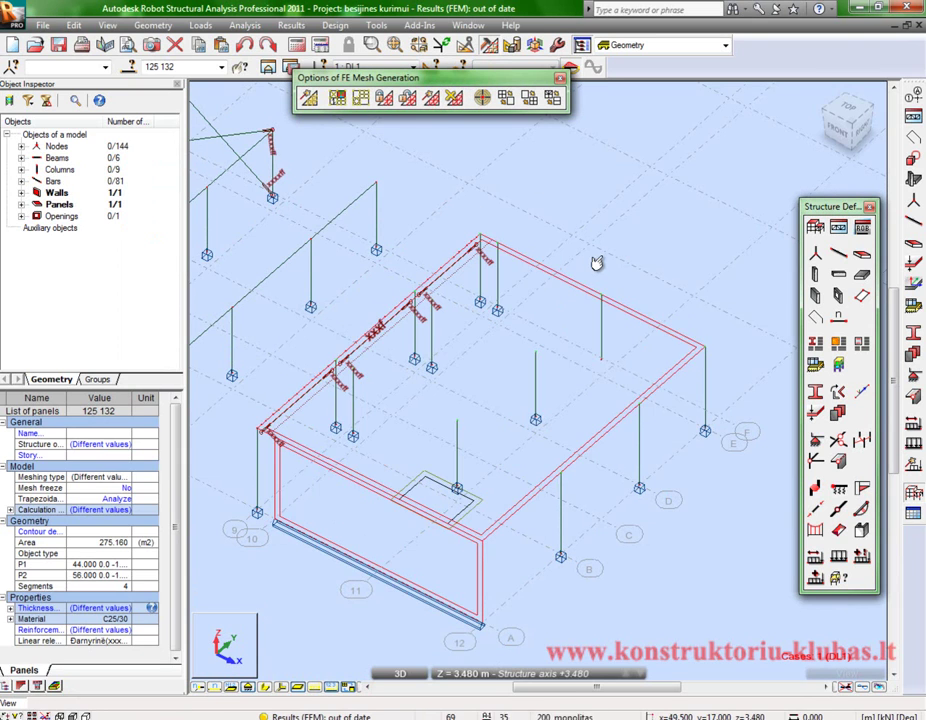
scroll(570, 383, up, 1)
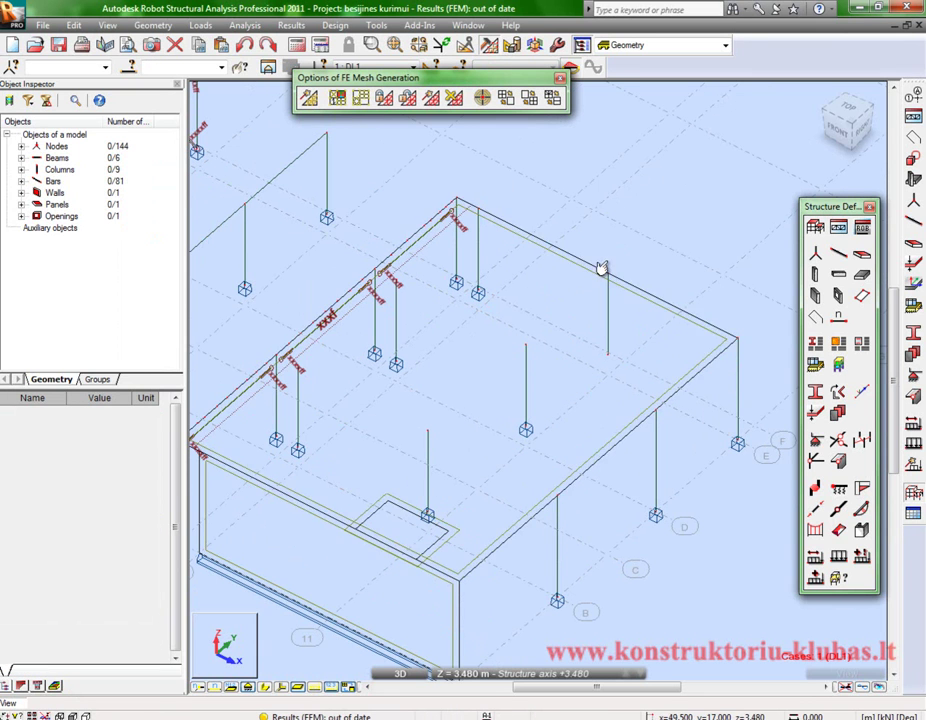
Set up mesh emitters for existing nodes with a constant density increment and an H0 of 0.1 m
click(481, 96)
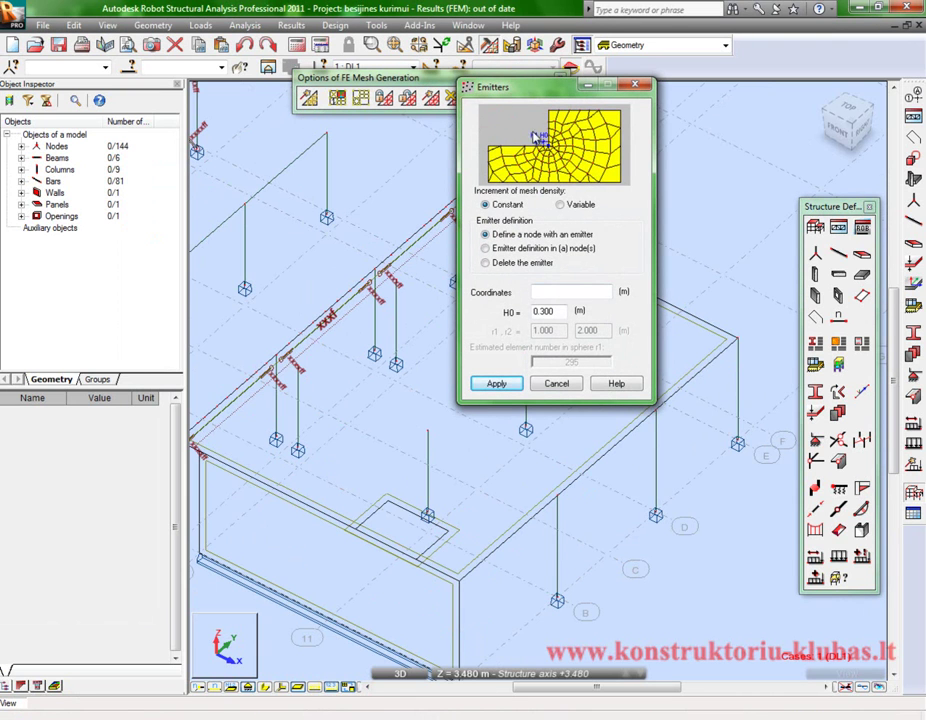
drag(500, 87, 595, 113)
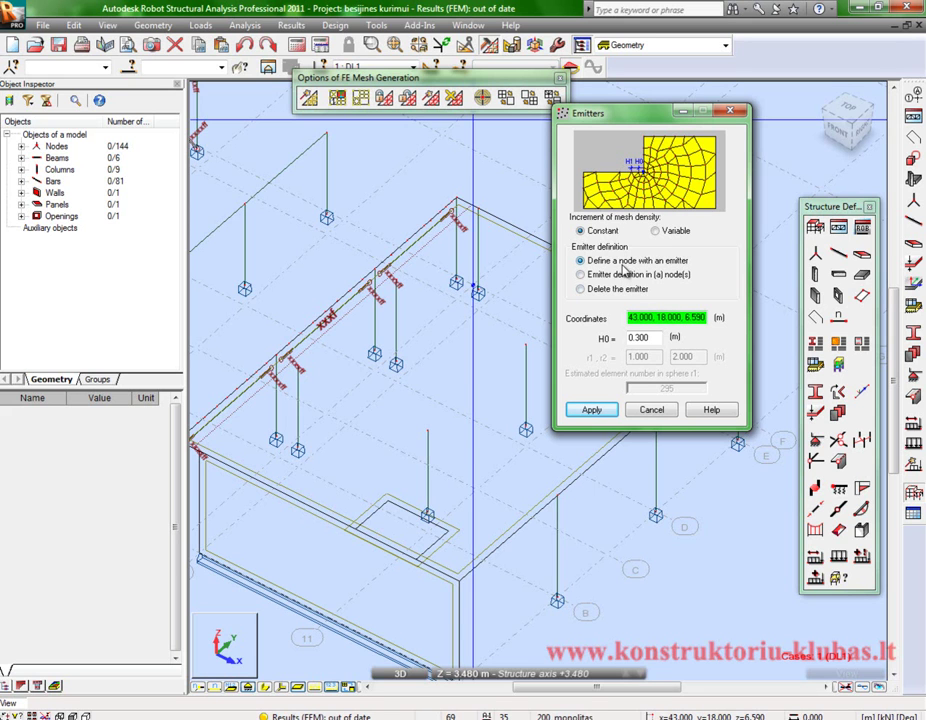
click(580, 276)
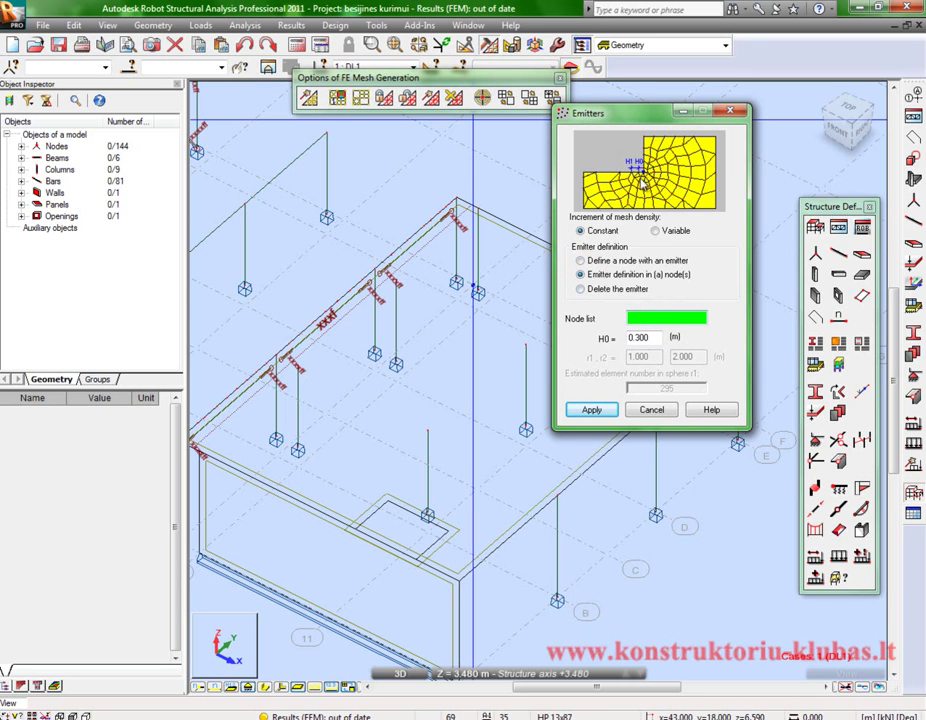
double_click(637, 338)
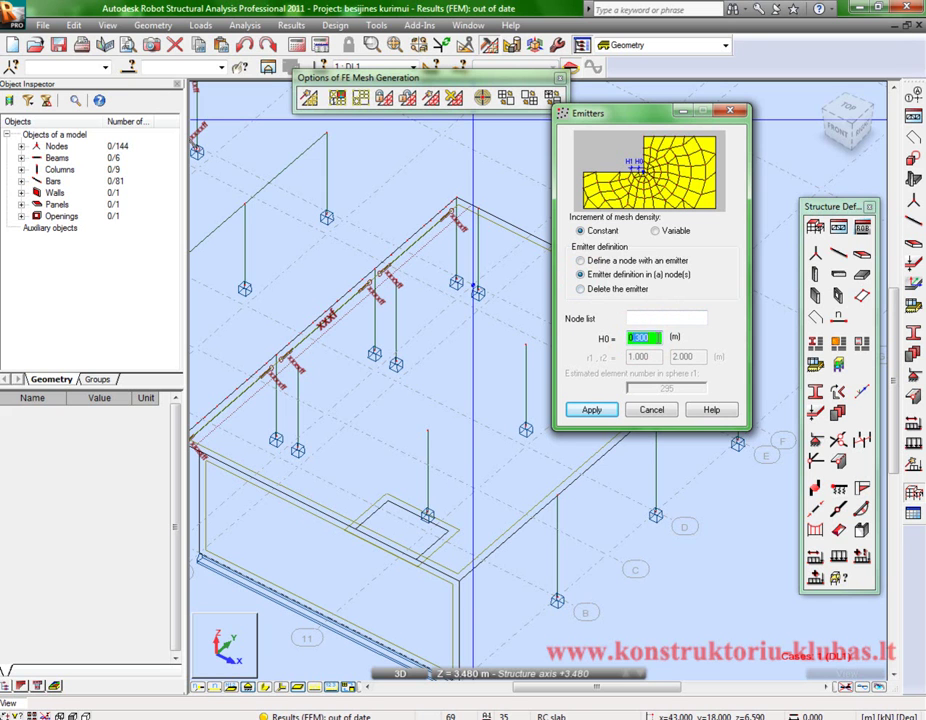
click(658, 318)
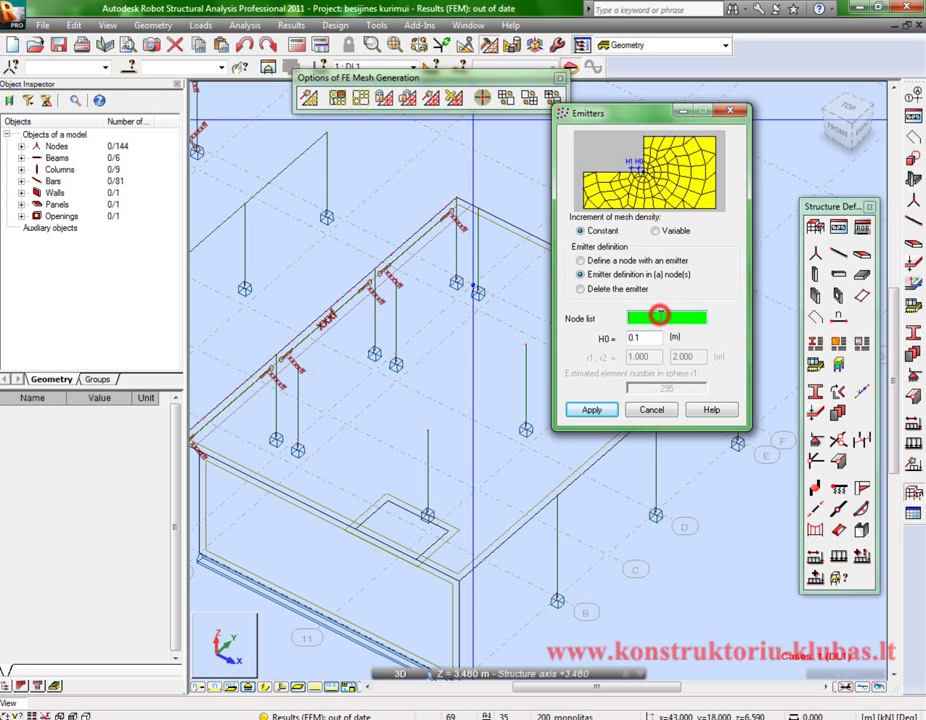
Add the top nodes of the two interior columns, the back-edge middle column and the two middle columns along axis 12 to the emitter node list
click(424, 428)
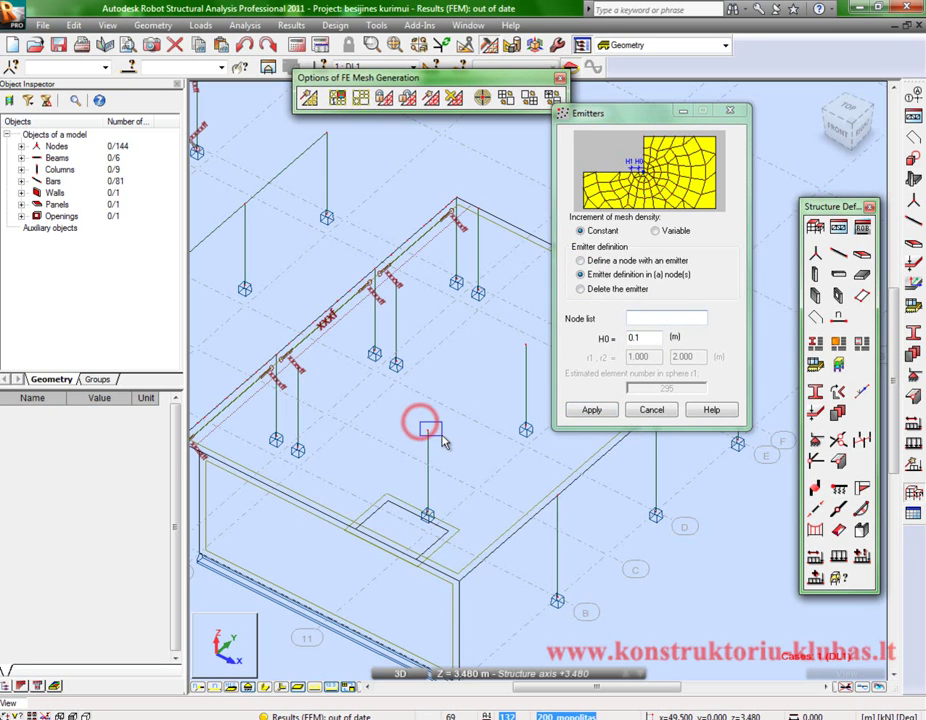
click(520, 345)
scroll(278, 380, down, 1)
scroll(438, 364, down, 2)
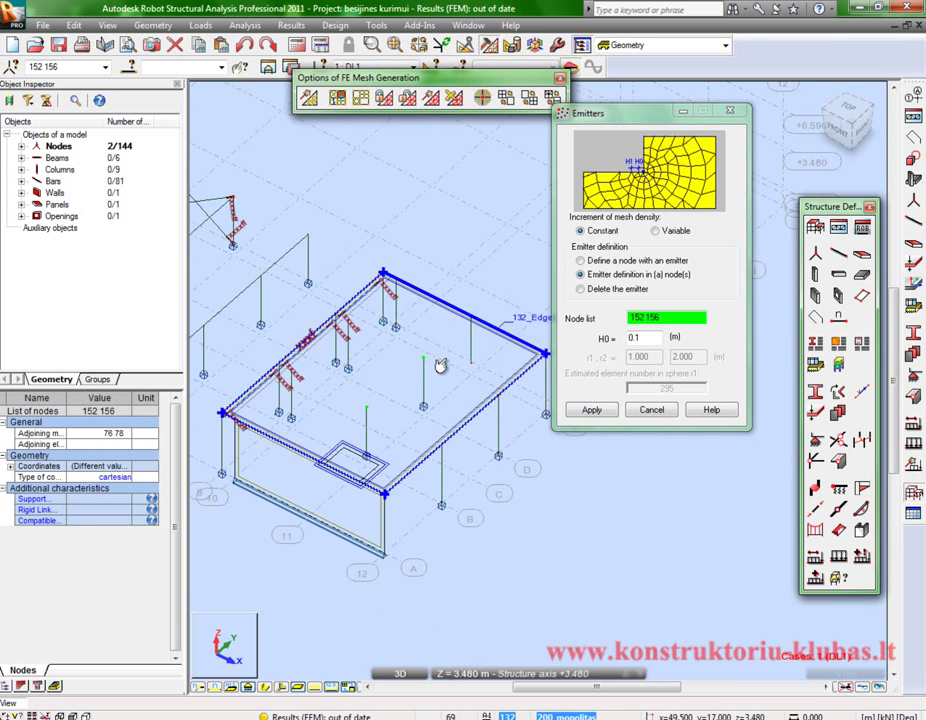
drag(473, 285, 498, 340)
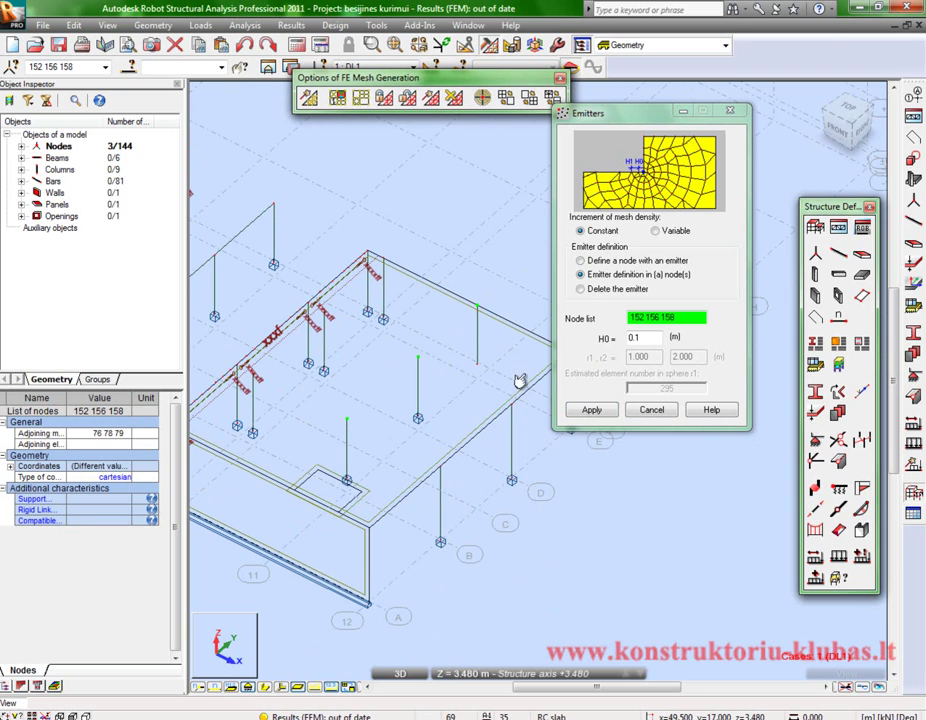
scroll(512, 415, up, 2)
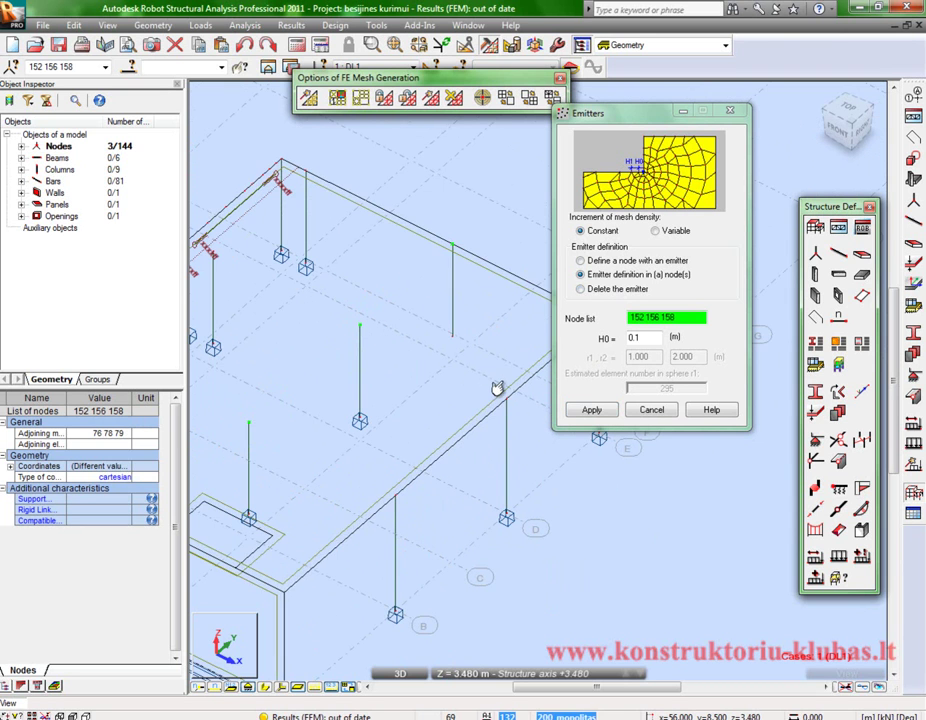
drag(484, 436, 520, 528)
scroll(437, 481, down, 2)
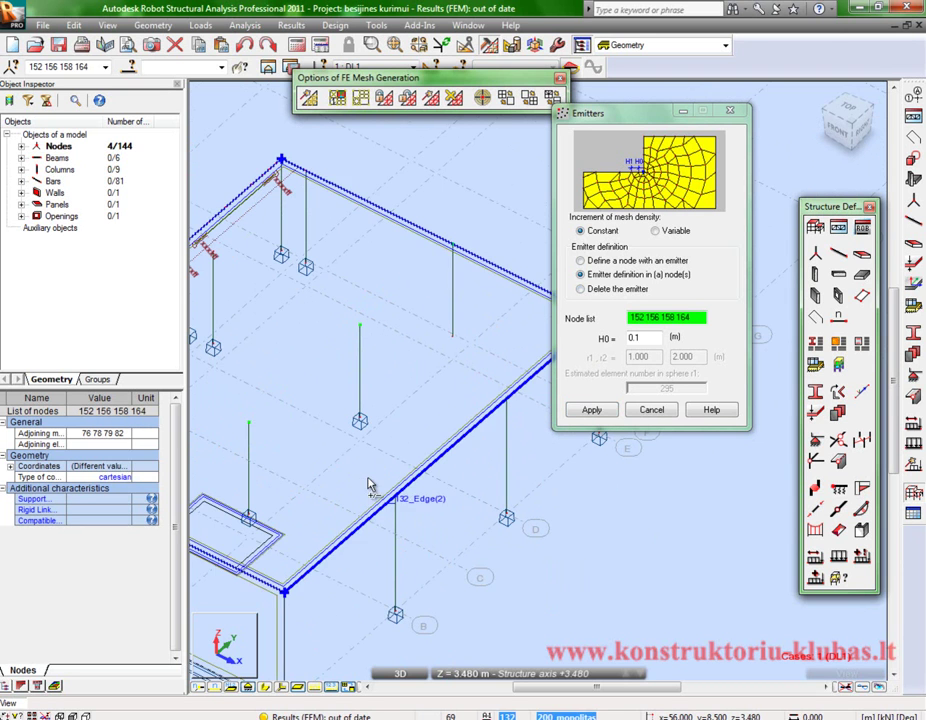
click(403, 499)
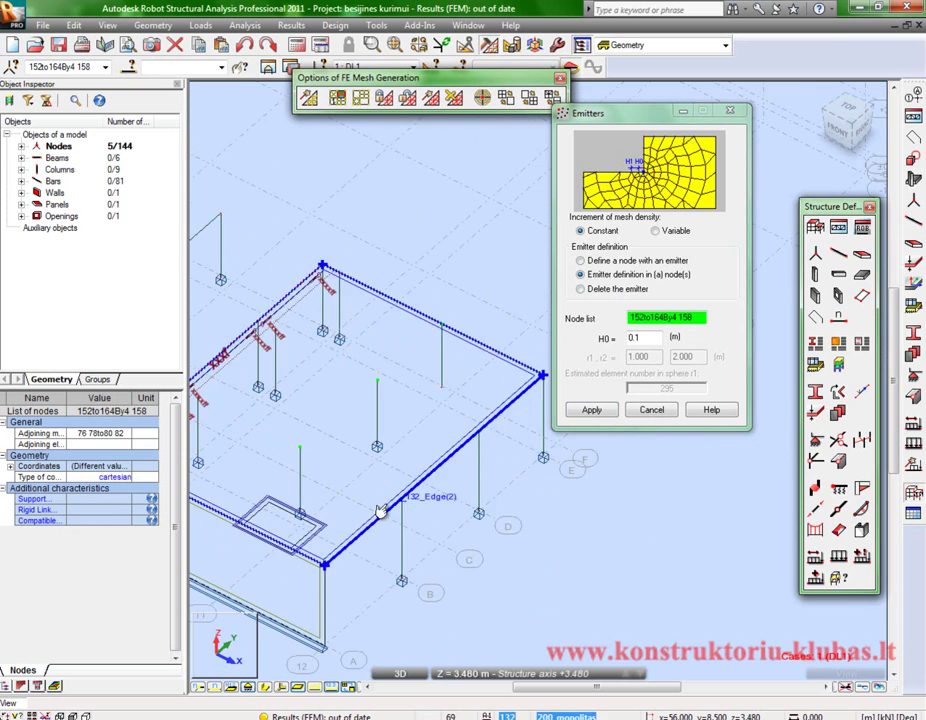
Add the column top node at the slab's far corner on axis 12 to the emitter node list
scroll(385, 555, down, 2)
scroll(320, 495, up, 3)
scroll(326, 505, down, 2)
drag(325, 496, 424, 471)
scroll(522, 401, up, 3)
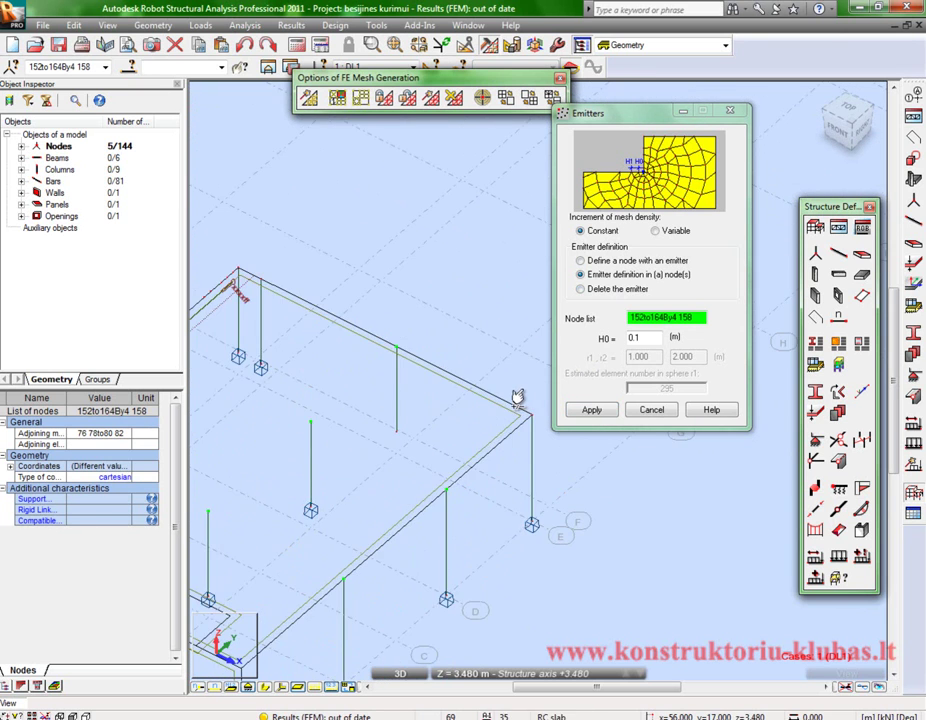
click(528, 409)
scroll(495, 425, down, 2)
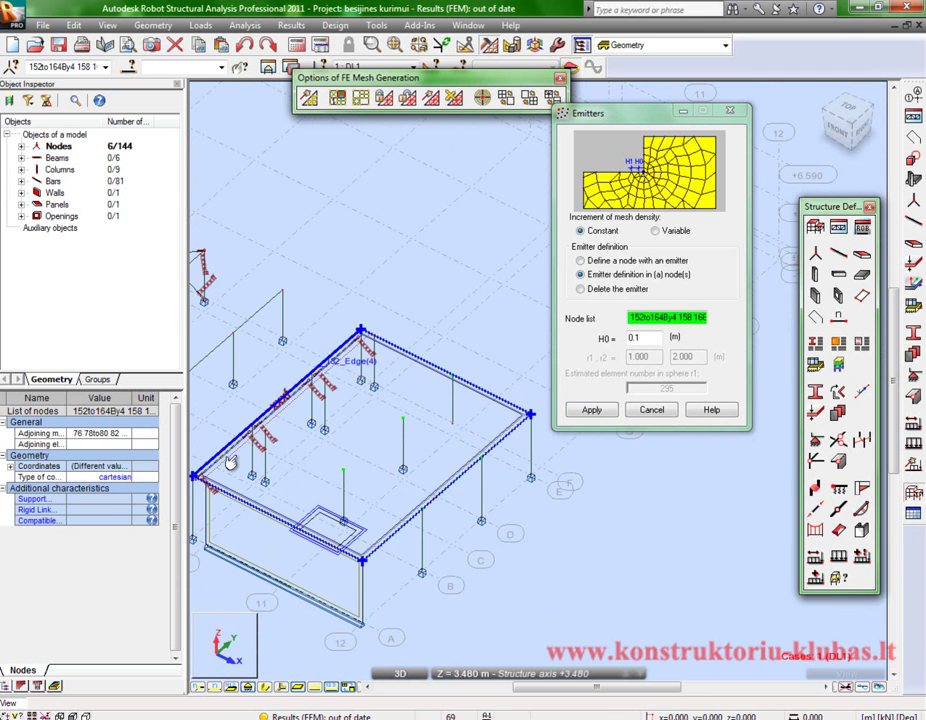
Add the top nodes of the three slab columns standing beside the beam-supported edge to the emitter node list
scroll(244, 393, up, 4)
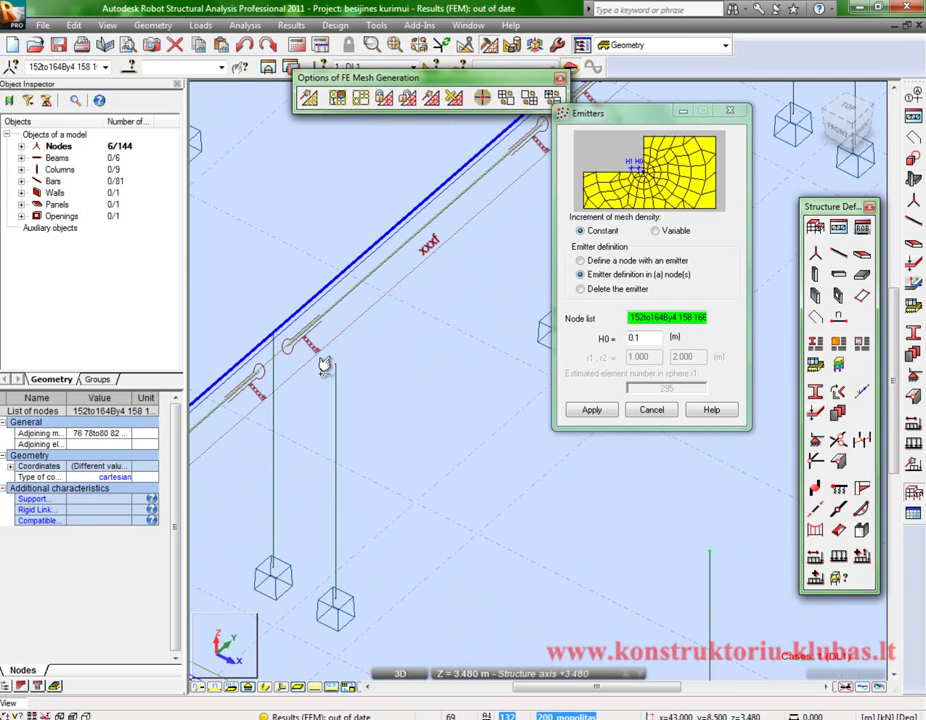
click(326, 352)
scroll(320, 415, up, 1)
scroll(326, 409, down, 3)
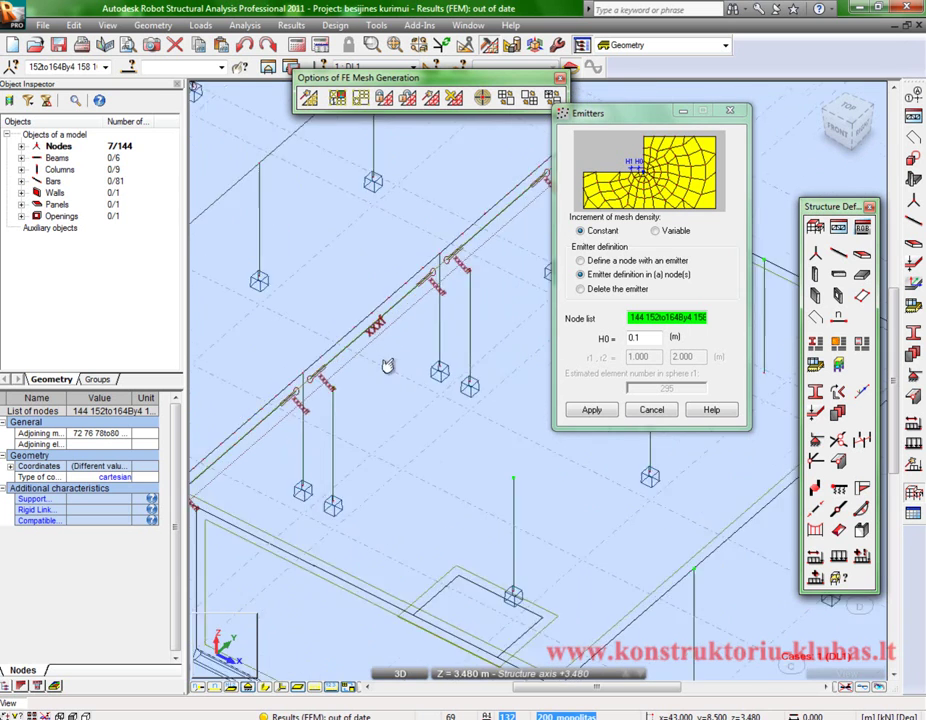
scroll(382, 335, up, 3)
click(380, 318)
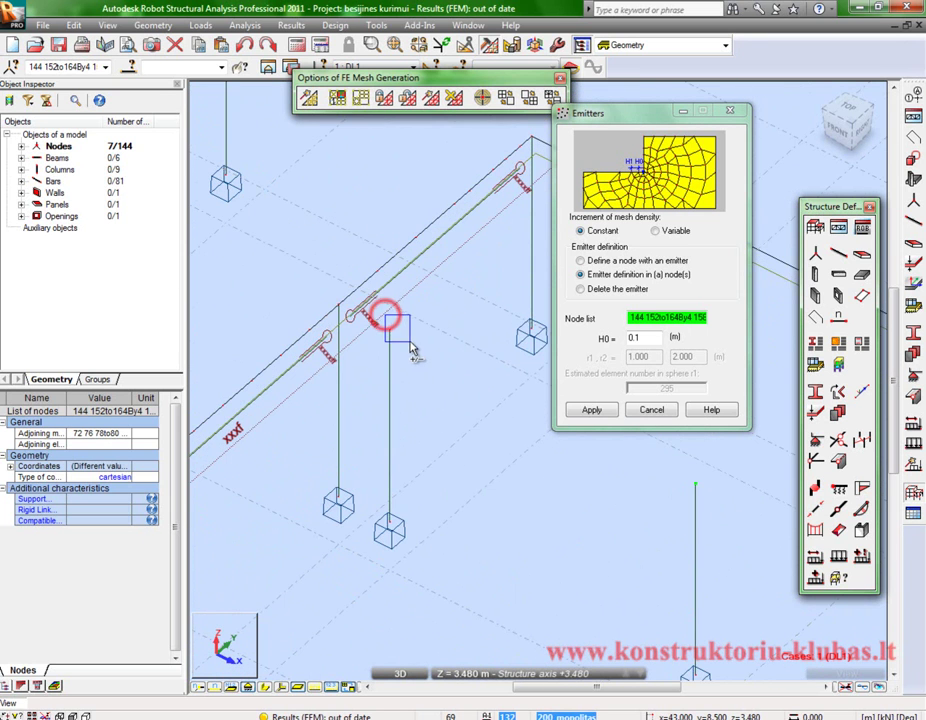
scroll(300, 390, down, 2)
click(495, 238)
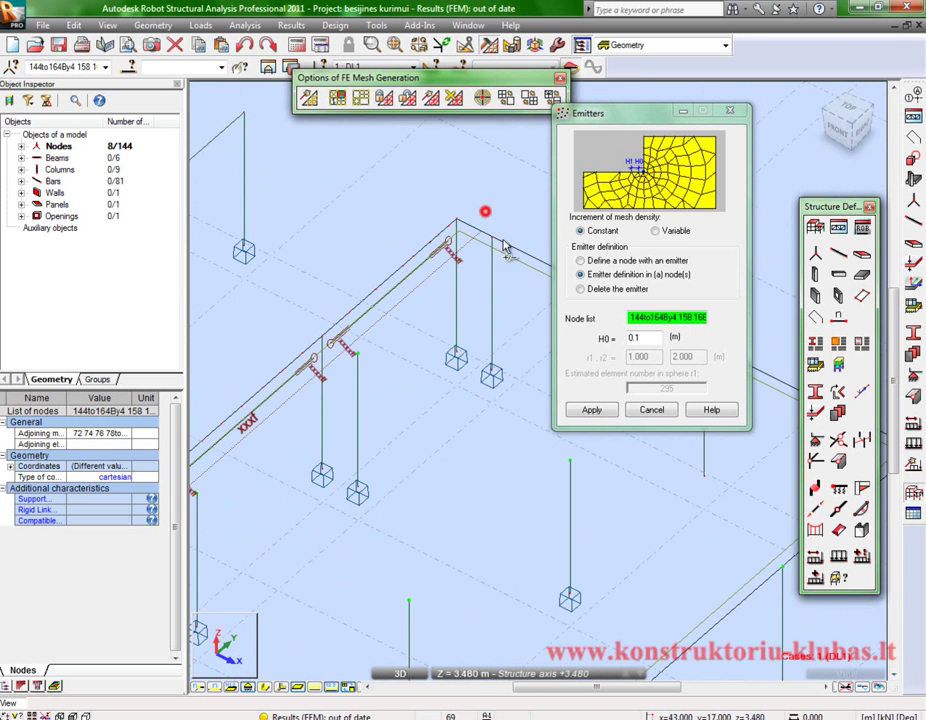
Try to add the wall's upper corner node near the beam-supported slab edge to the emitter node list
scroll(498, 242, down, 2)
scroll(241, 444, up, 3)
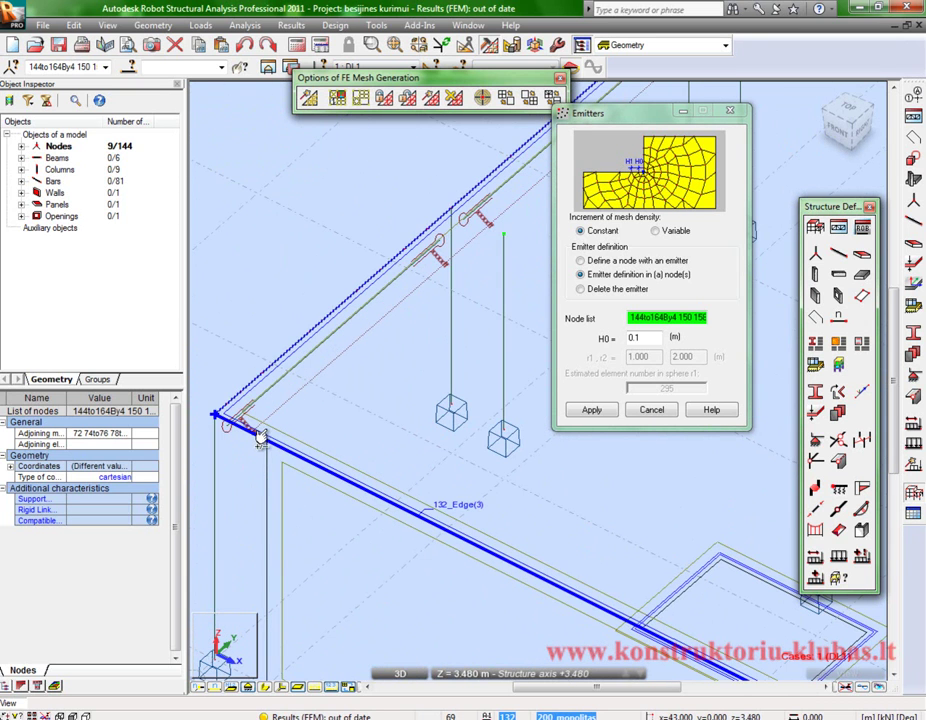
scroll(260, 440, up, 2)
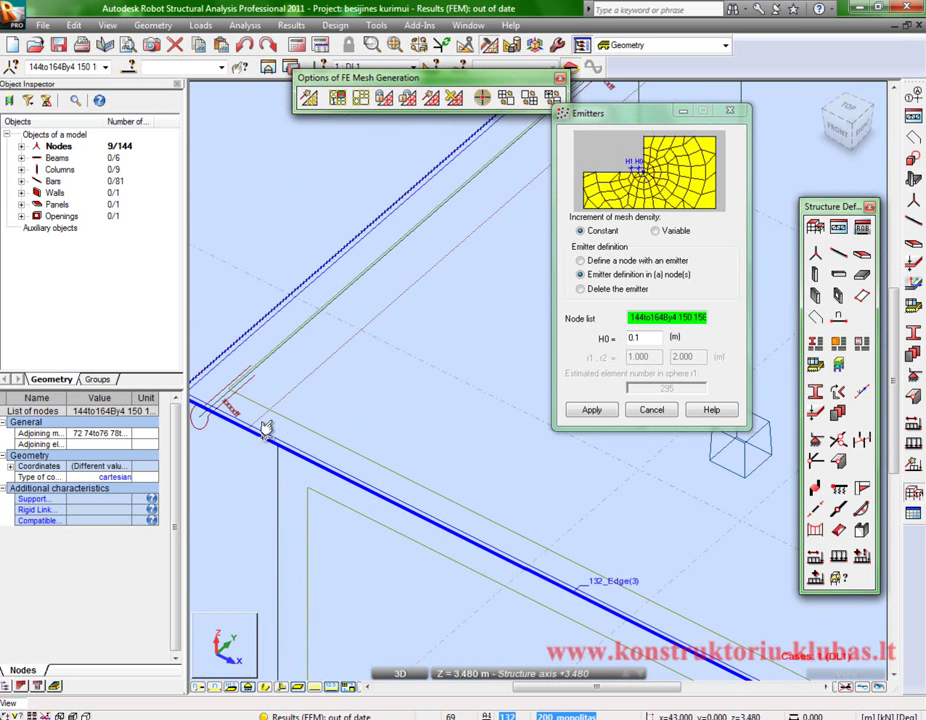
scroll(265, 428, down, 2)
click(275, 441)
scroll(280, 444, down, 2)
scroll(282, 445, down, 1)
click(283, 473)
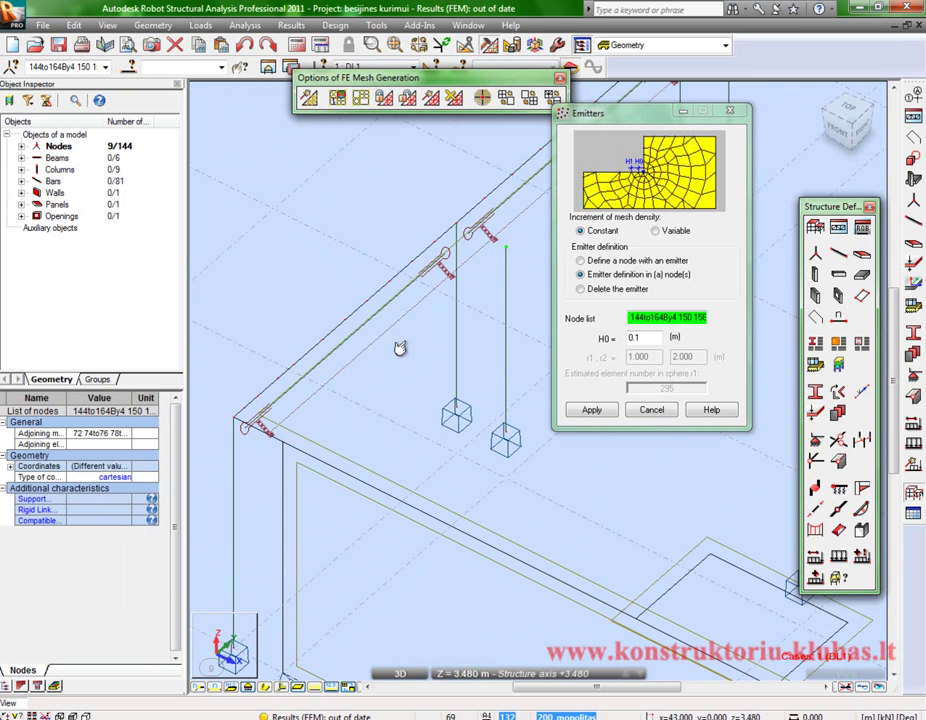
Create the emitters with H0 of 0.1 m at the listed column nodes and close the emitter definition
click(591, 409)
click(646, 411)
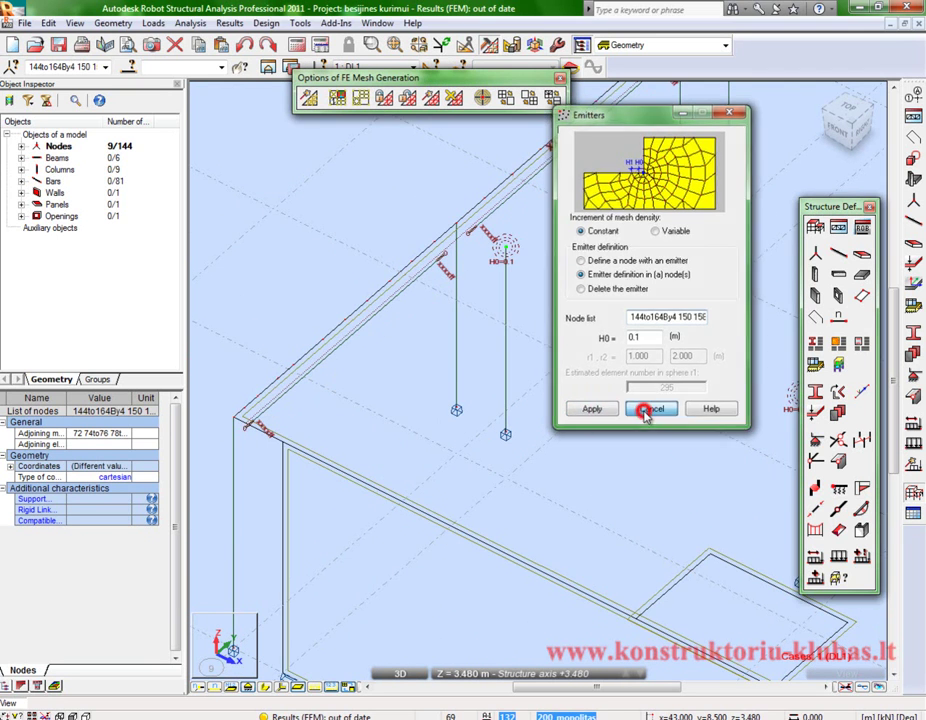
Define a new node with a constant emitter of H0 0.300 m at the wall's upper corner, coordinates 44.000, 0.000, 3.480
click(481, 97)
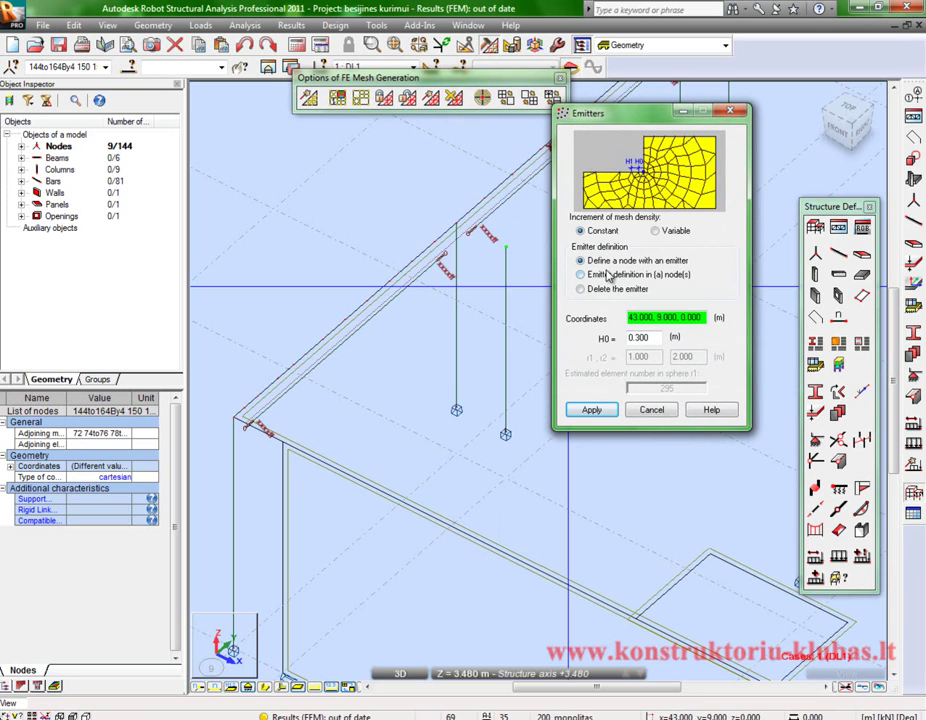
click(283, 440)
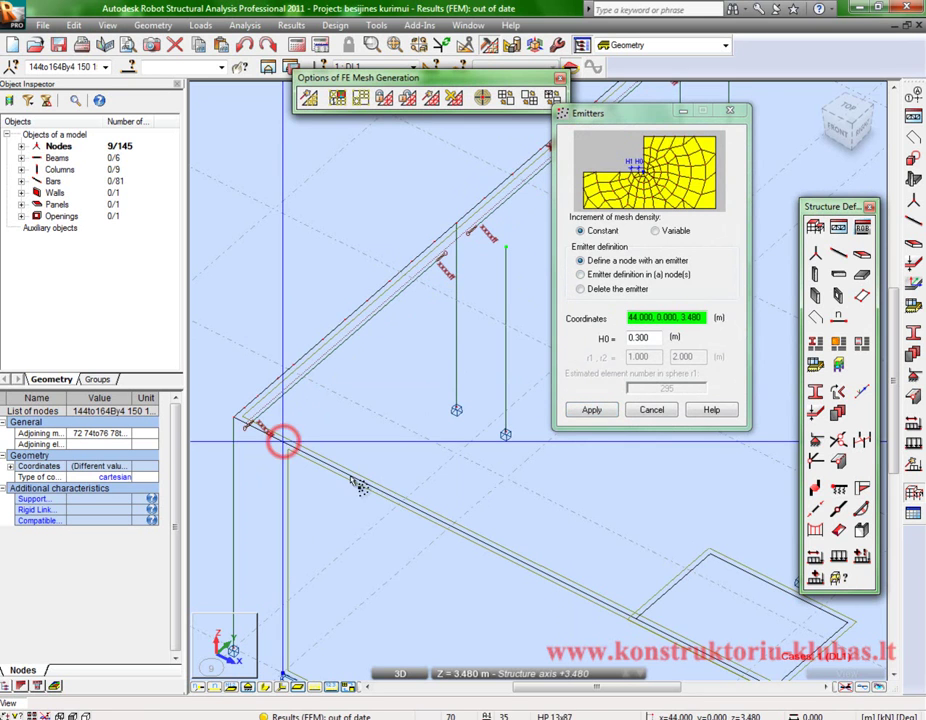
Define new nodes with constant emitters of H0 0.300 m at the slab opening's two corners away from the wall, the first at 51.200, 2.000, 3.480
click(604, 413)
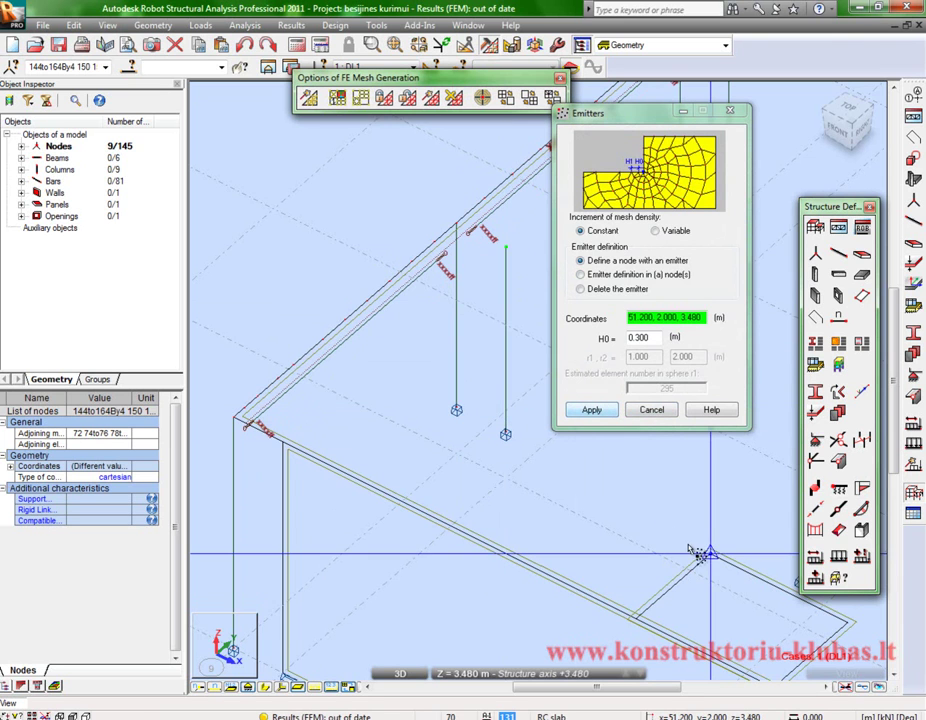
click(615, 450)
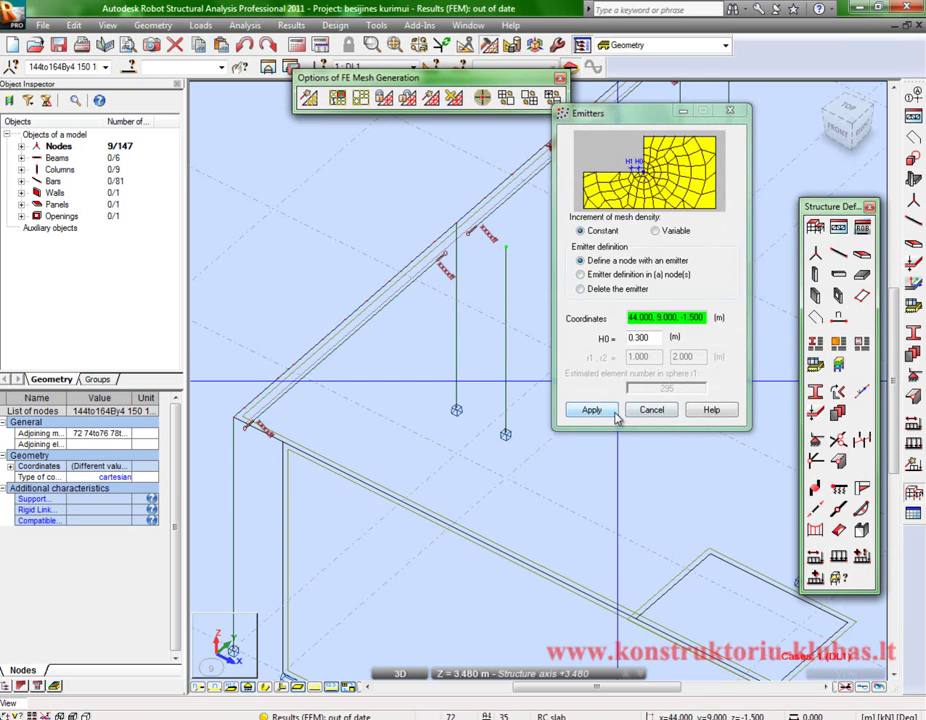
click(645, 410)
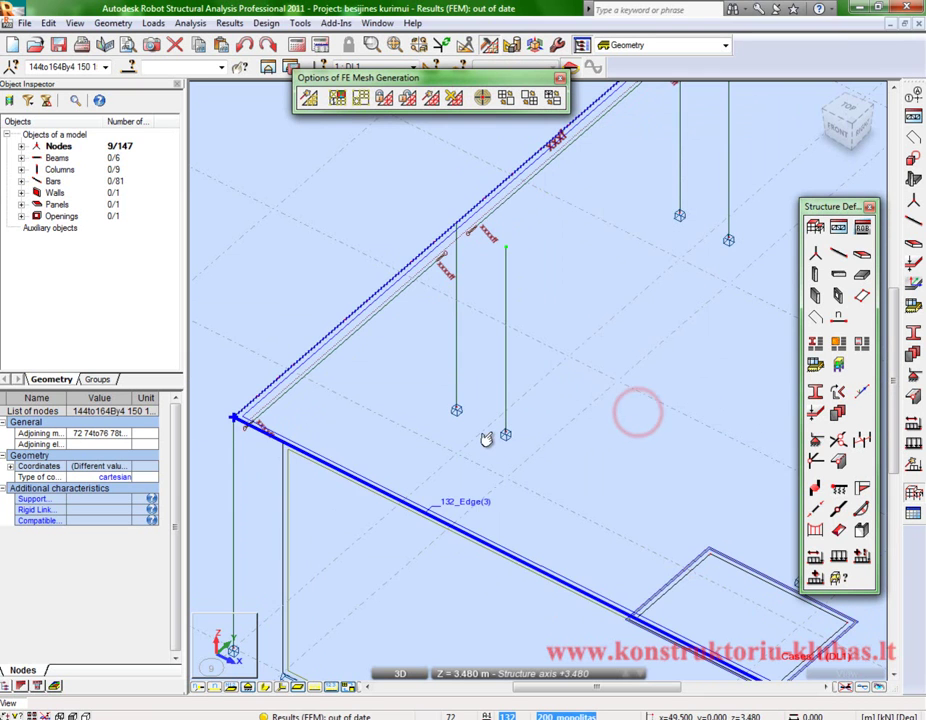
Turn on the display of emitters in the Panels / FE display settings
click(386, 384)
scroll(384, 384, down, 3)
middle_drag(384, 384, 535, 382)
right_click(533, 382)
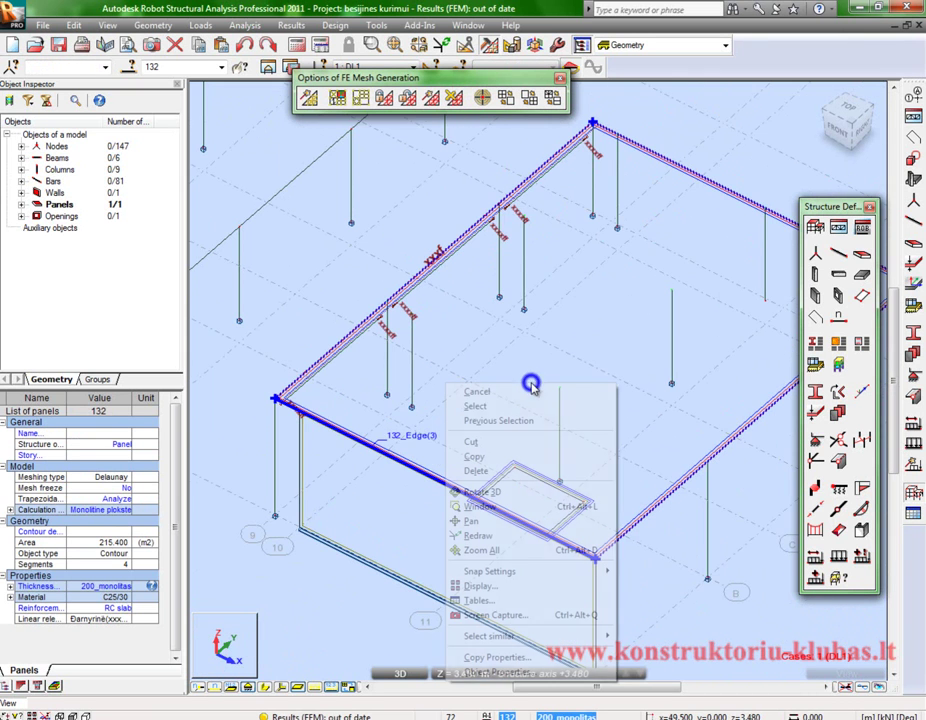
click(480, 586)
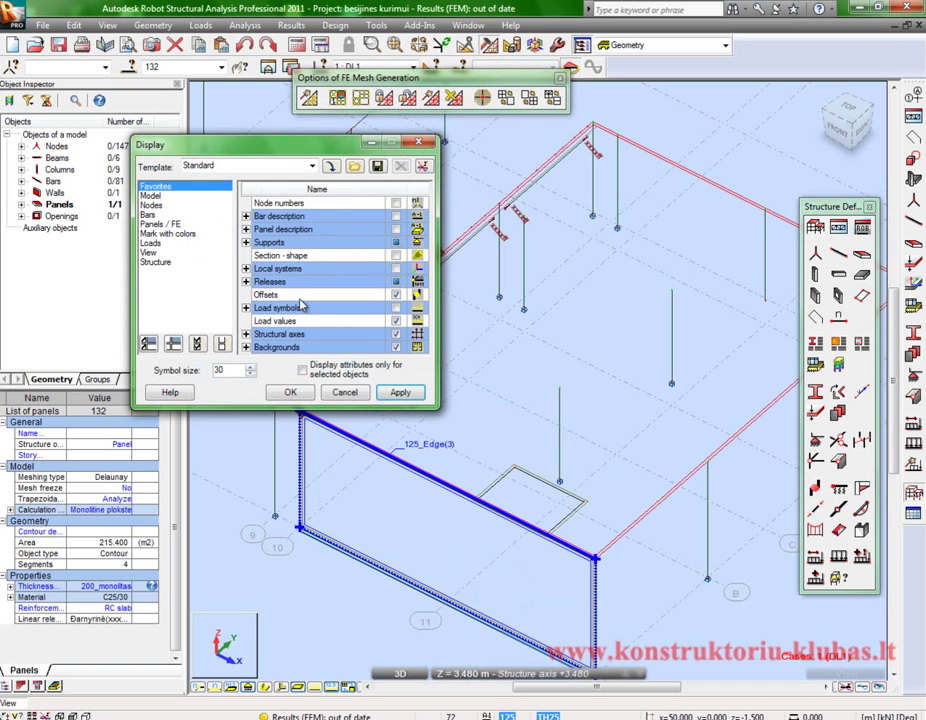
click(173, 224)
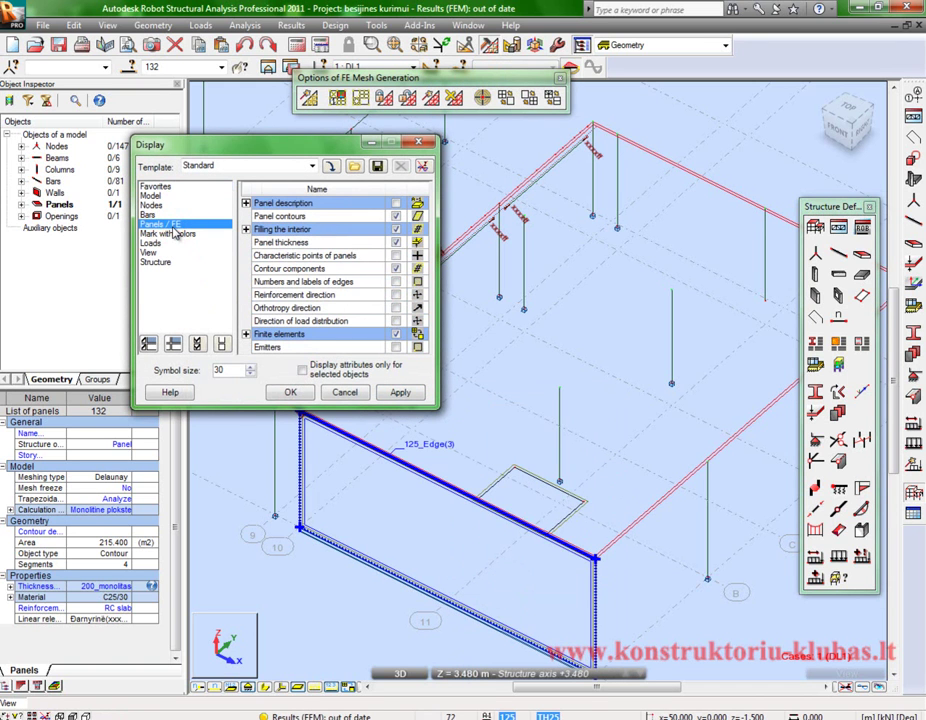
click(397, 347)
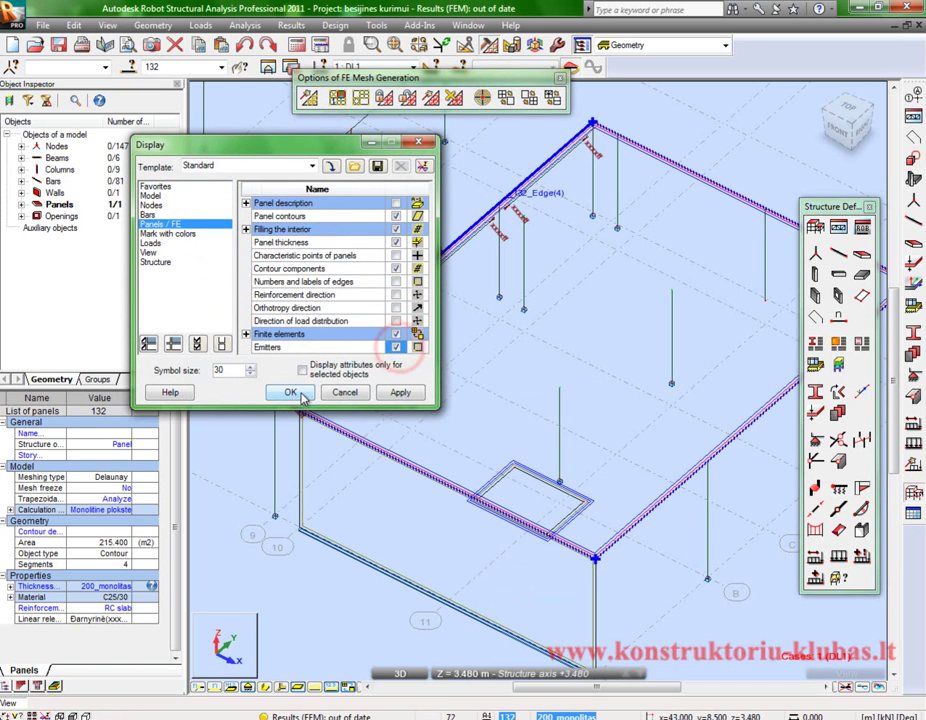
click(290, 392)
Define new nodes with constant emitters of H0 0.300 m at the slab opening's two wall-side corners, the second at 54.000, 0.000, 3.480
scroll(244, 455, down, 2)
scroll(604, 383, up, 4)
scroll(489, 379, down, 2)
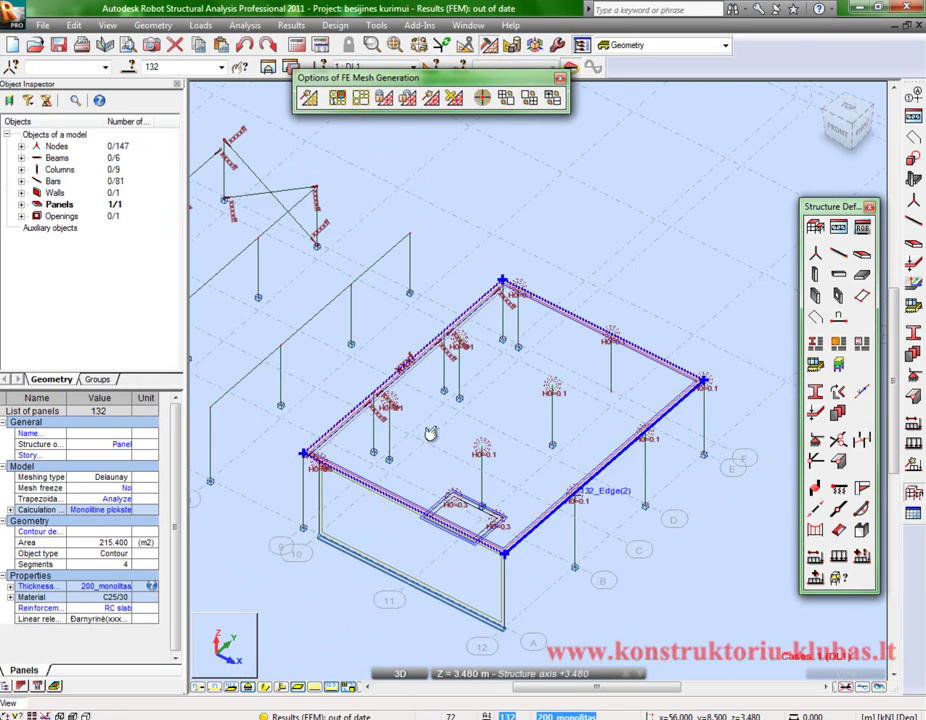
scroll(410, 459, up, 1)
scroll(610, 605, up, 2)
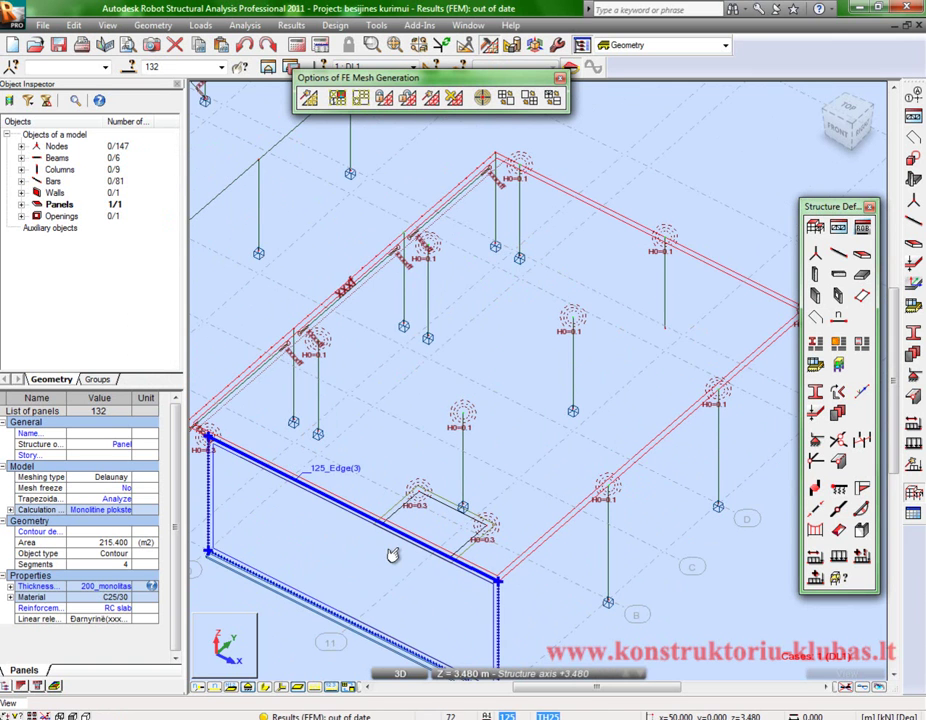
click(484, 99)
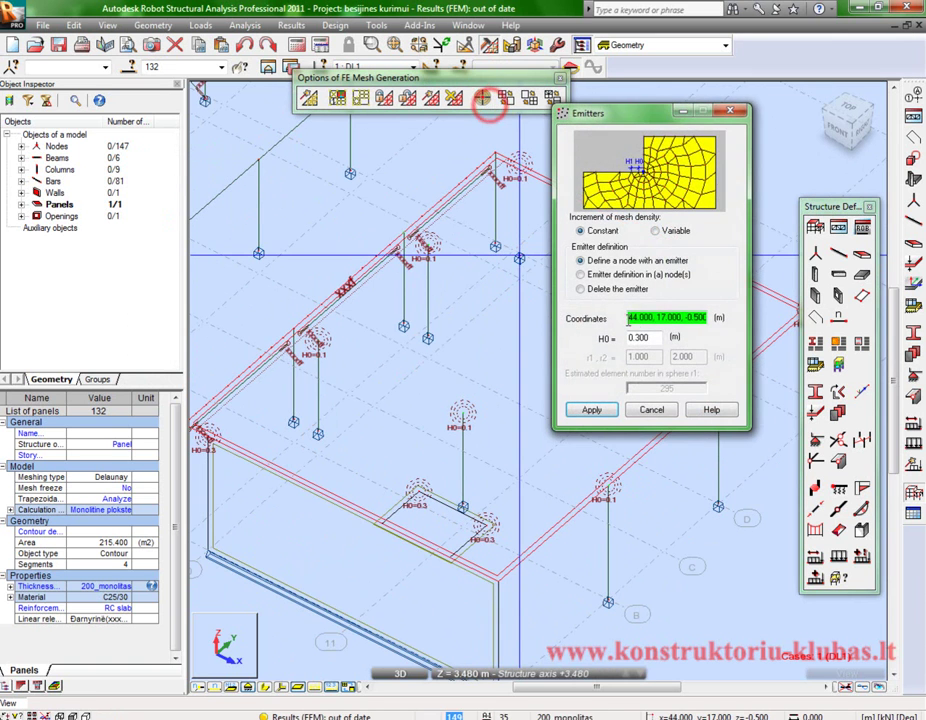
click(384, 524)
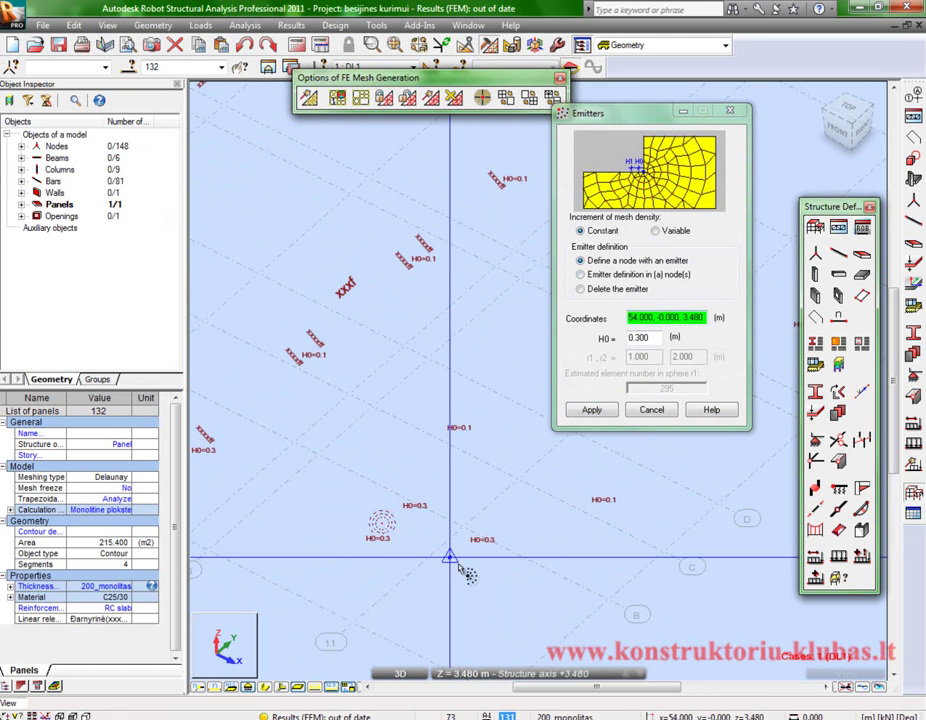
click(648, 409)
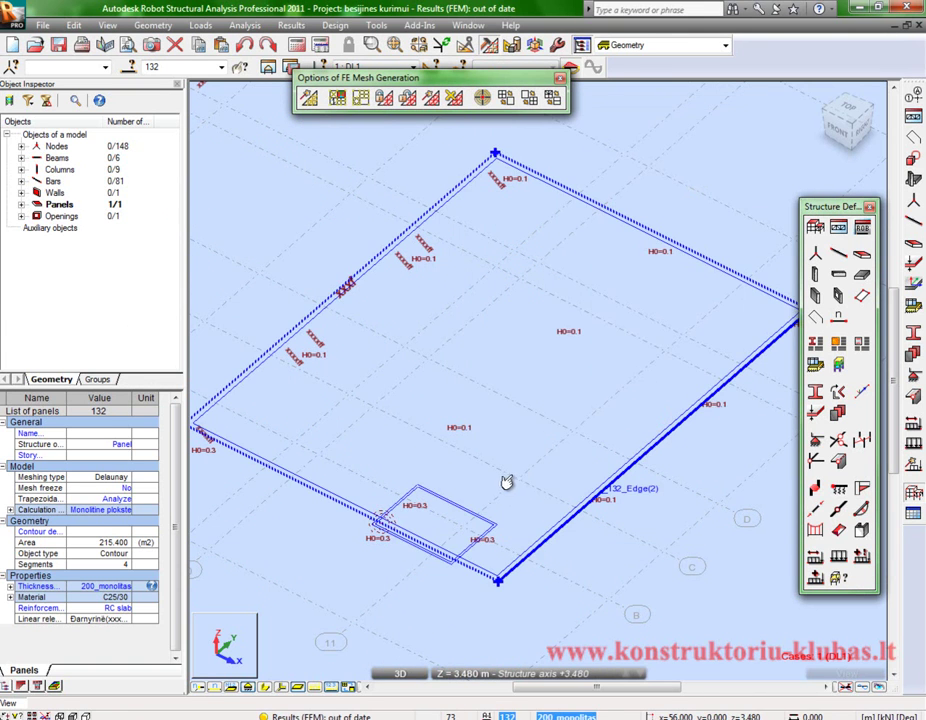
click(484, 100)
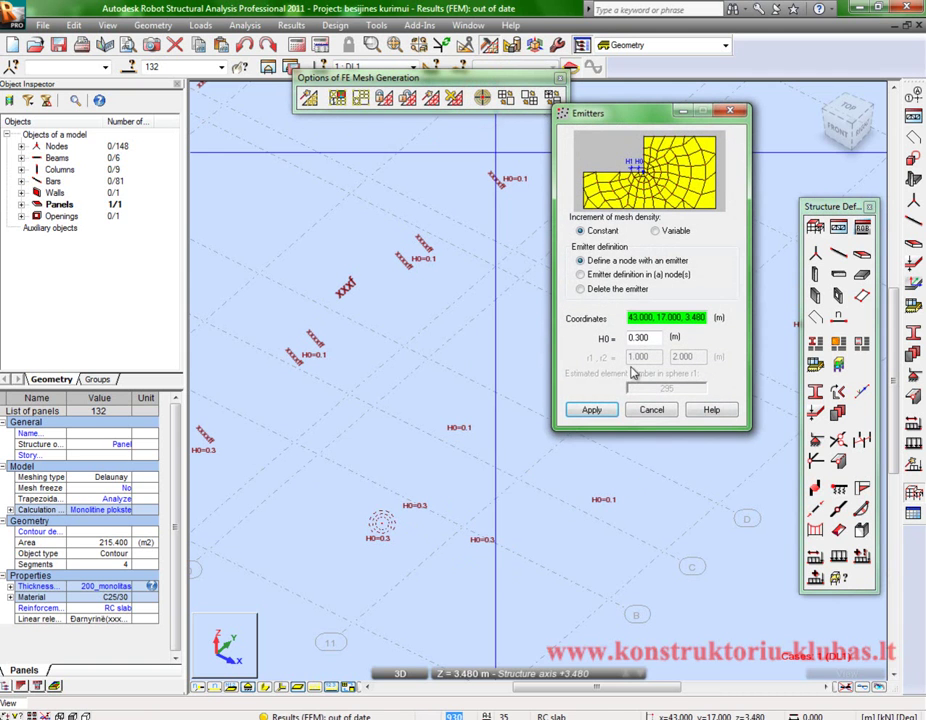
click(453, 557)
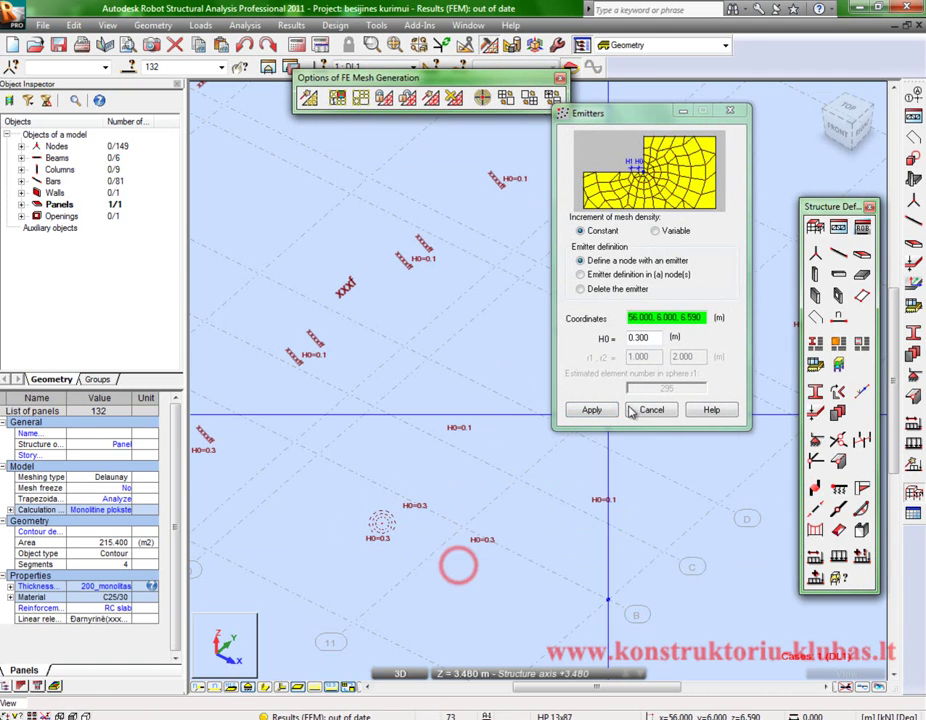
click(651, 409)
Clear the slab selection and generate the finite element mesh for the slab and wall with the defined emitters
click(565, 374)
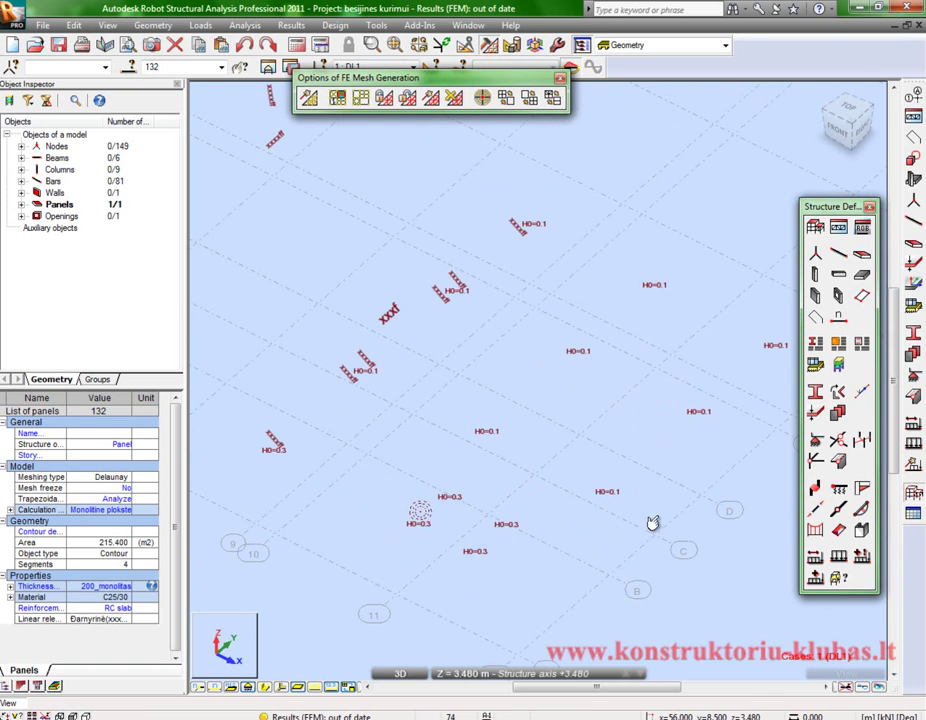
click(738, 588)
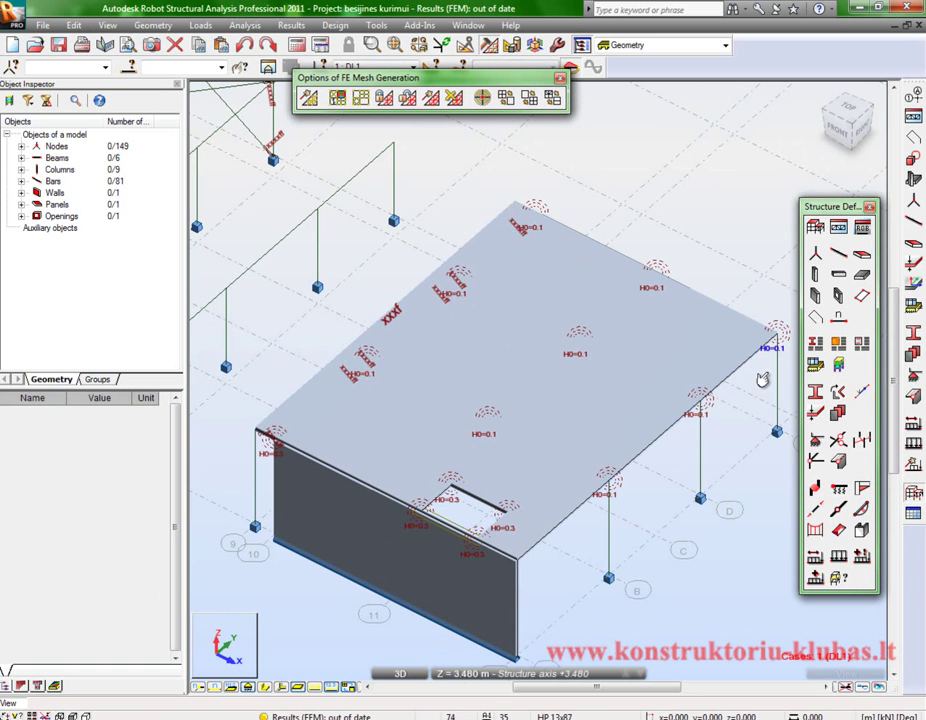
click(309, 97)
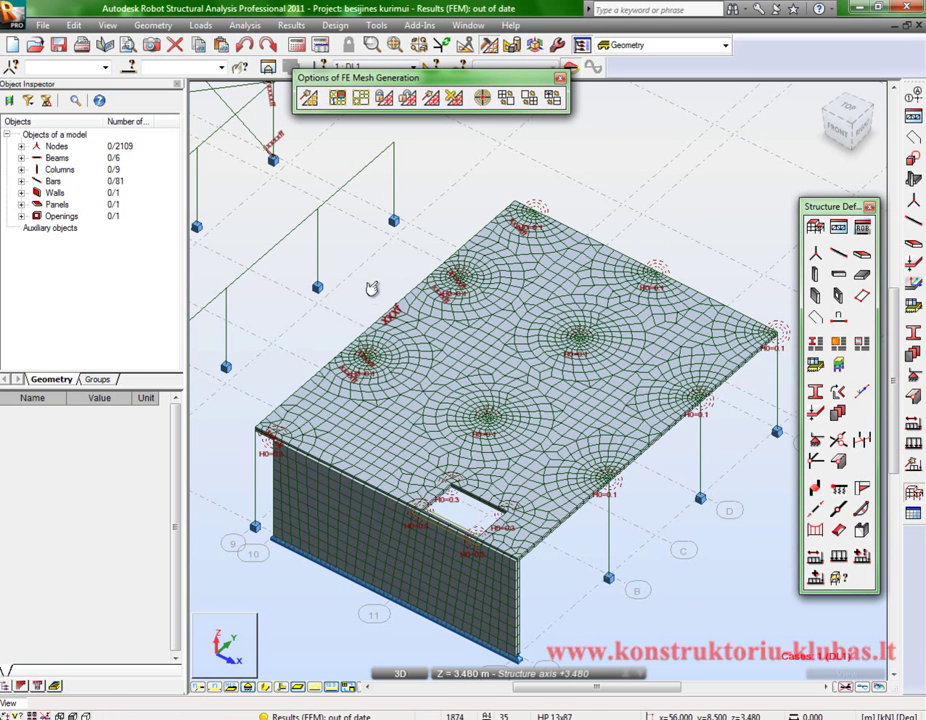
Examine the generated mesh around the column emitters, the slab edges and the opening
scroll(476, 428, up, 5)
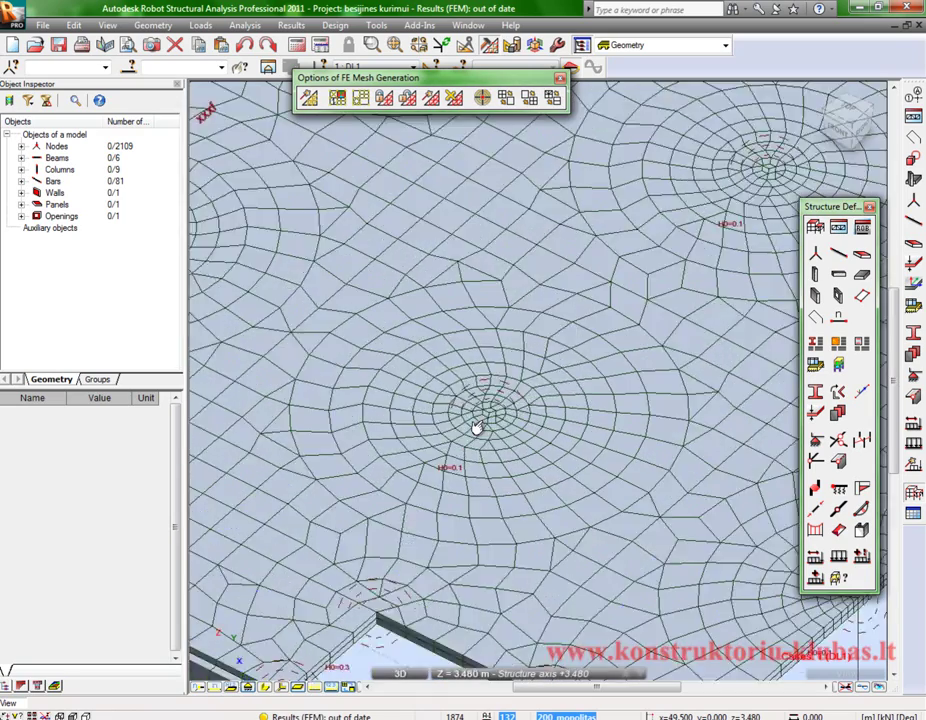
scroll(476, 428, up, 2)
scroll(455, 422, down, 8)
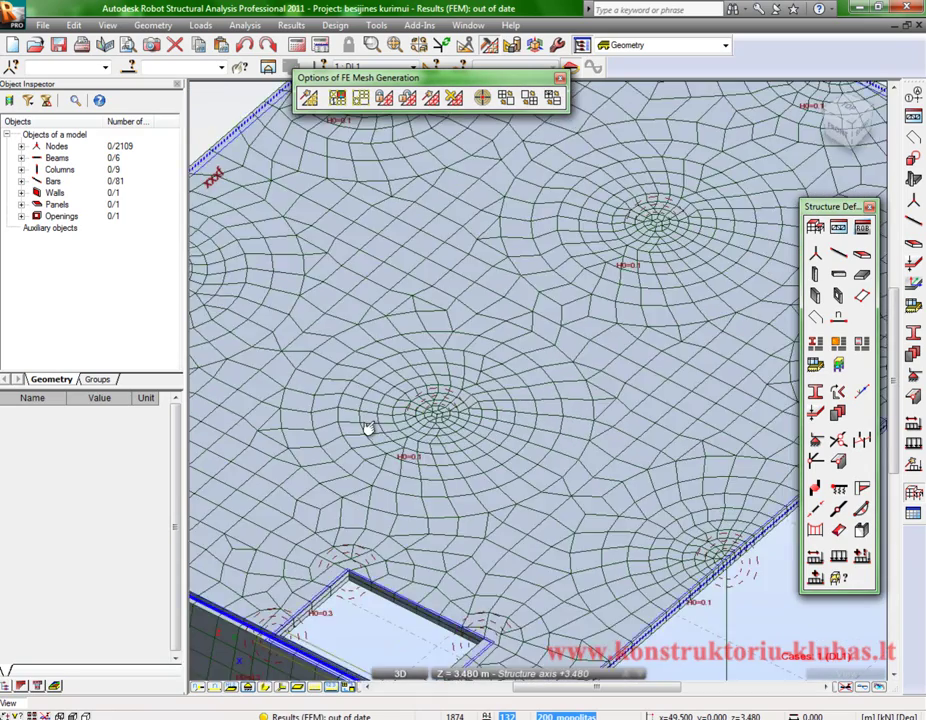
scroll(304, 504, down, 2)
scroll(296, 504, up, 4)
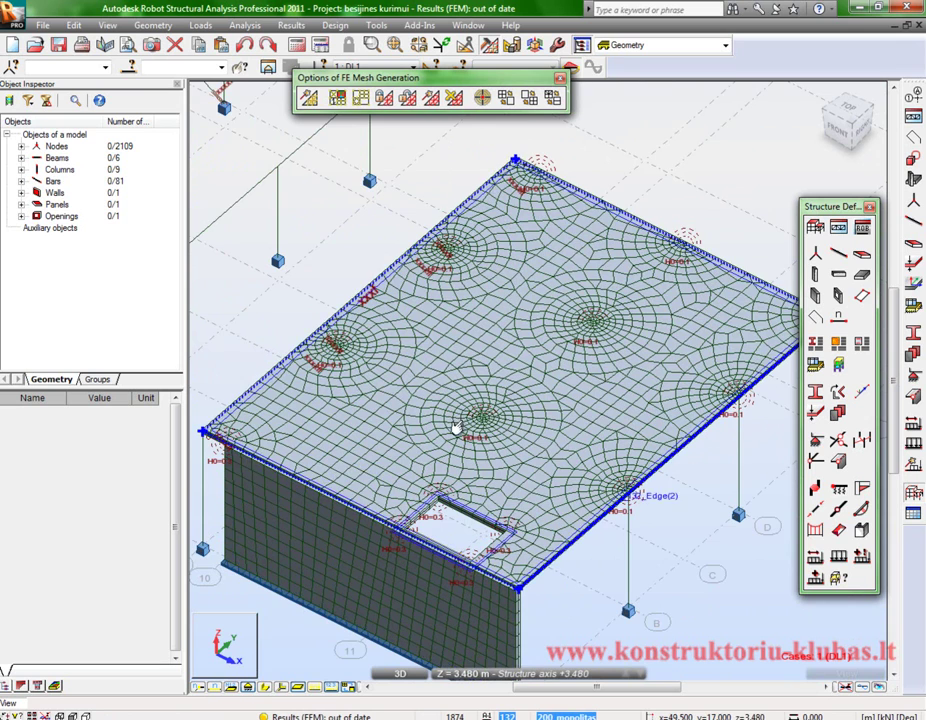
scroll(310, 428, down, 2)
scroll(510, 398, up, 3)
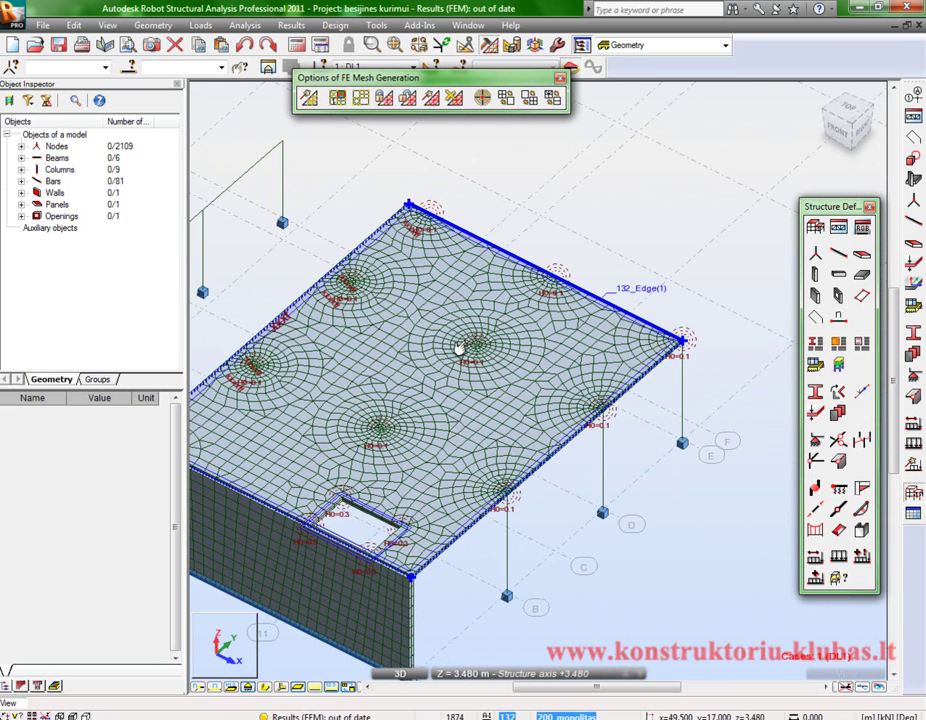